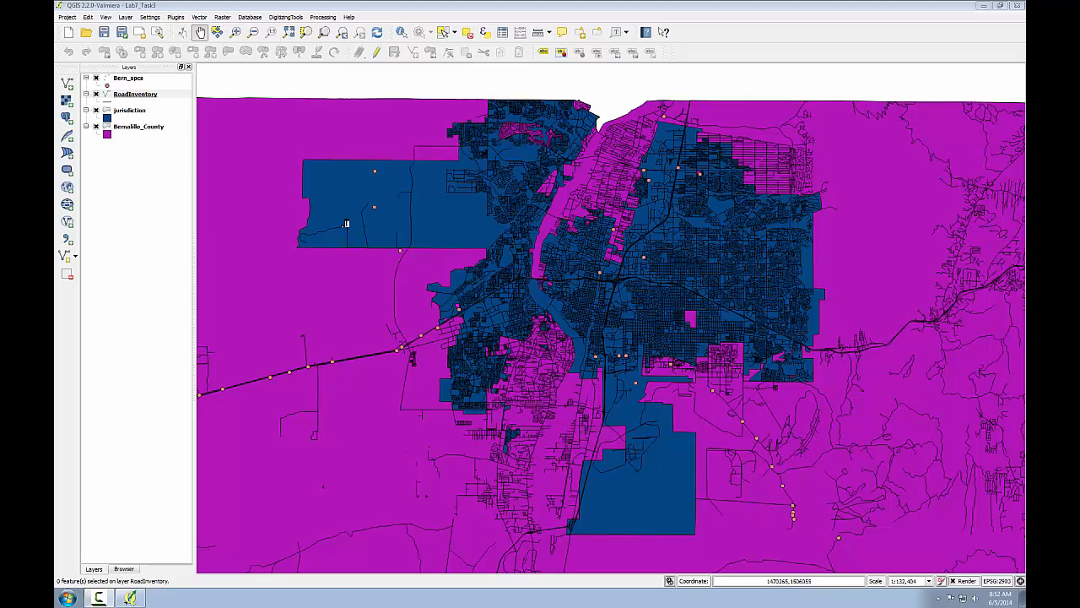
Step: Check the feature subset filter in the jurisdiction layer's properties
double_click(141, 115)
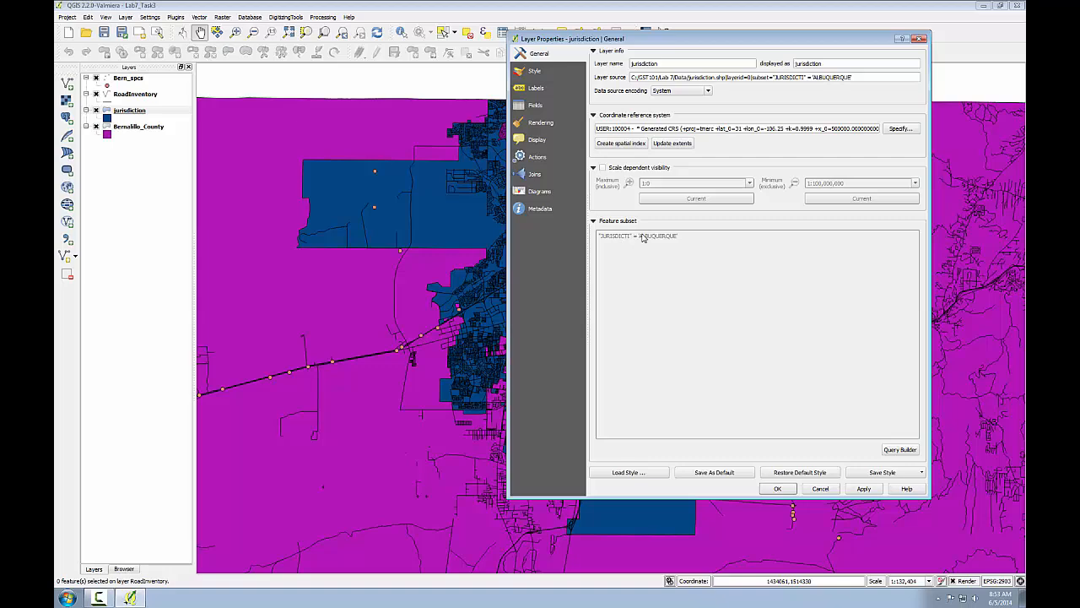
click(777, 489)
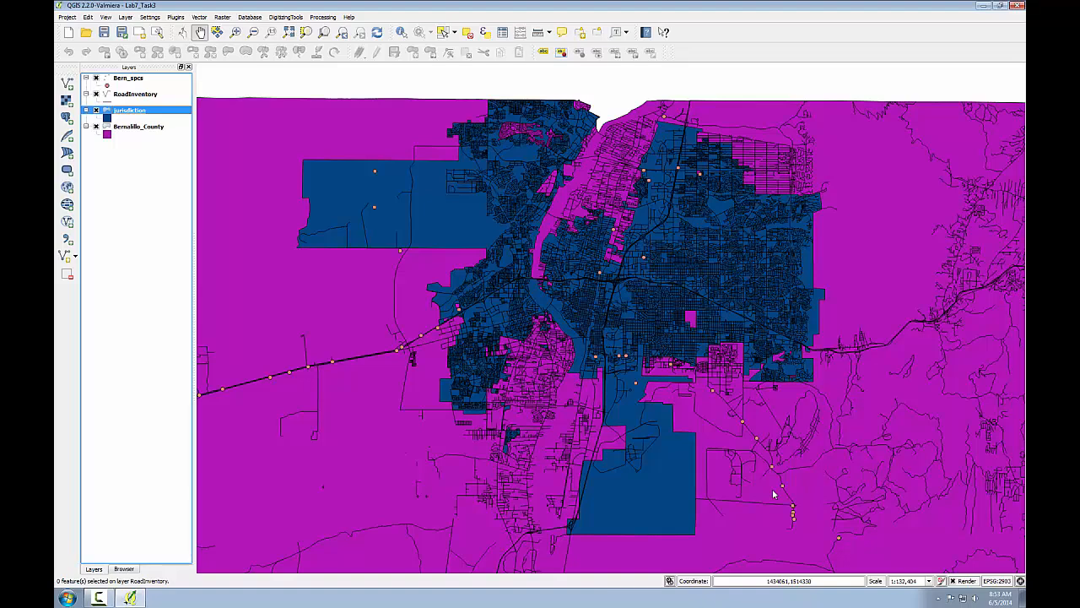
Step: Open the RoadInventory attribute table and bring up Select By Expression for its features
right_click(152, 95)
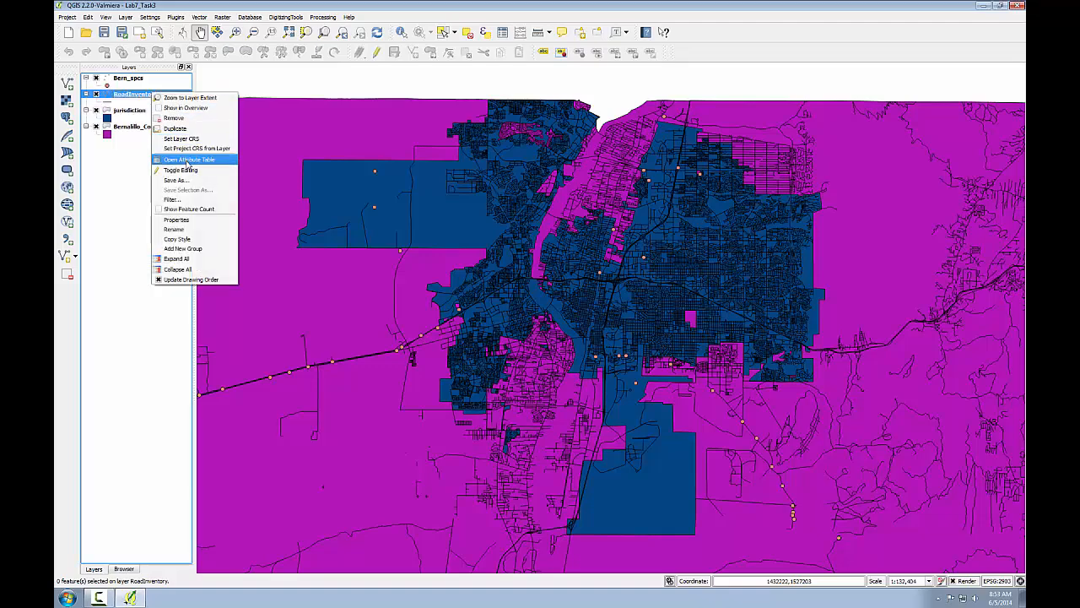
click(187, 161)
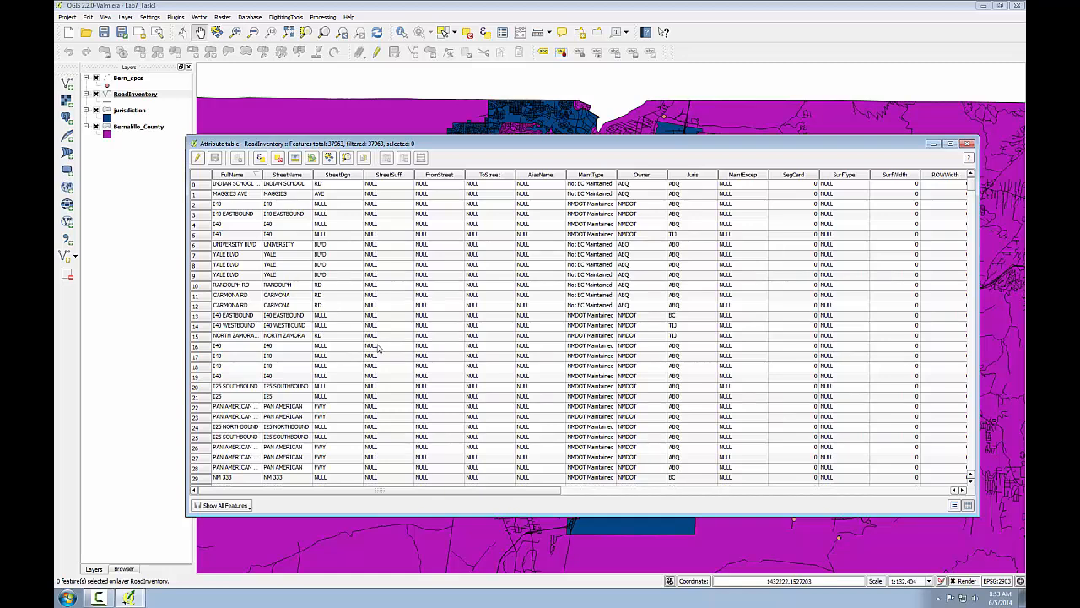
drag(505, 491, 855, 492)
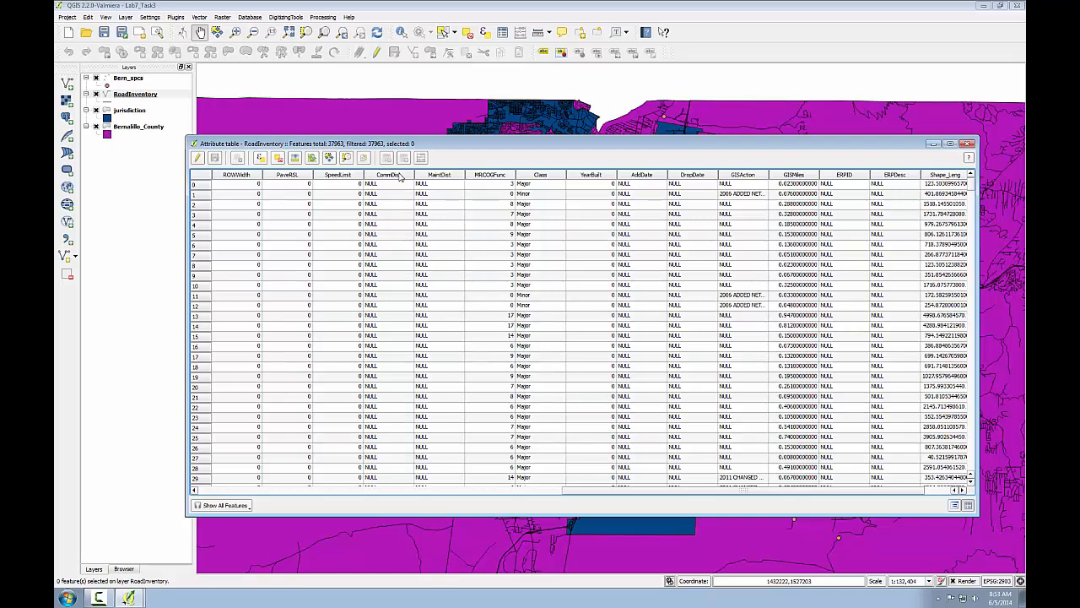
click(262, 158)
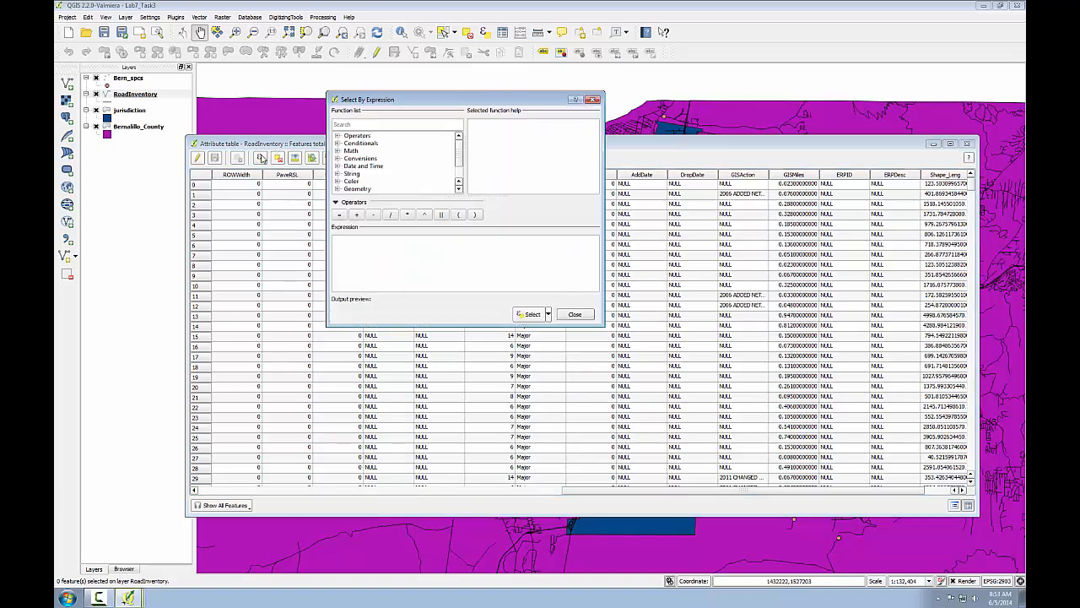
drag(417, 93, 558, 154)
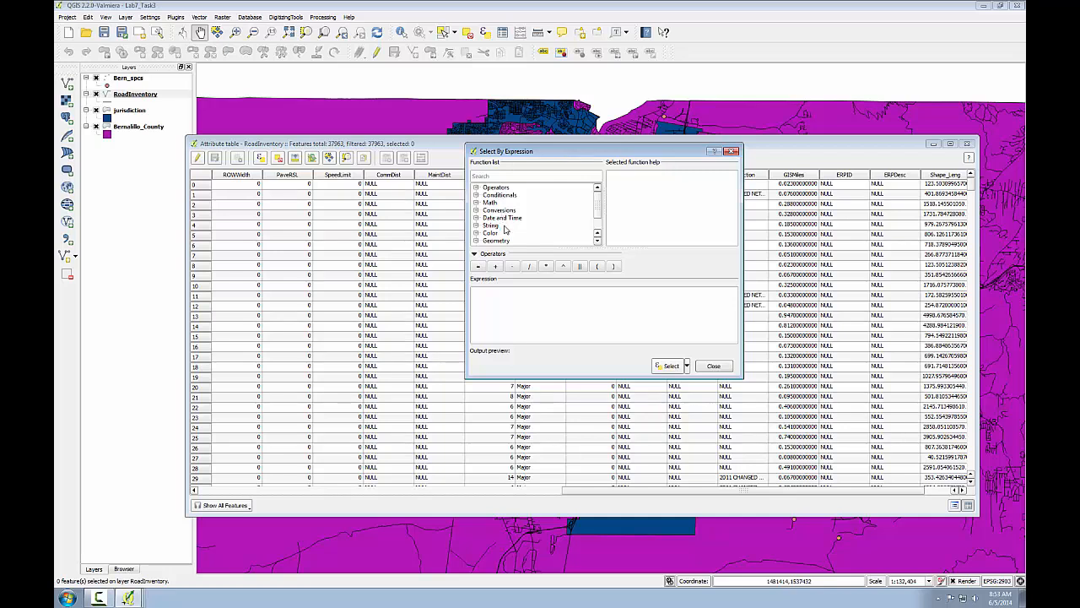
Step: Select the RoadInventory features that match the expression "Class" = 'Major'
drag(602, 208, 603, 226)
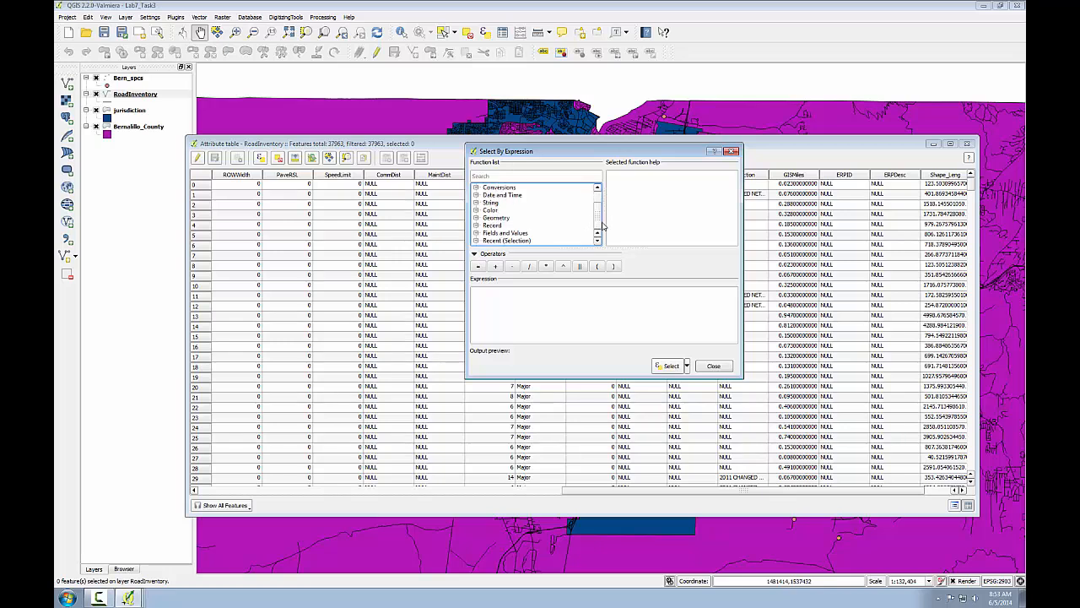
click(476, 233)
scroll(598, 209, down, 3)
drag(598, 209, 599, 221)
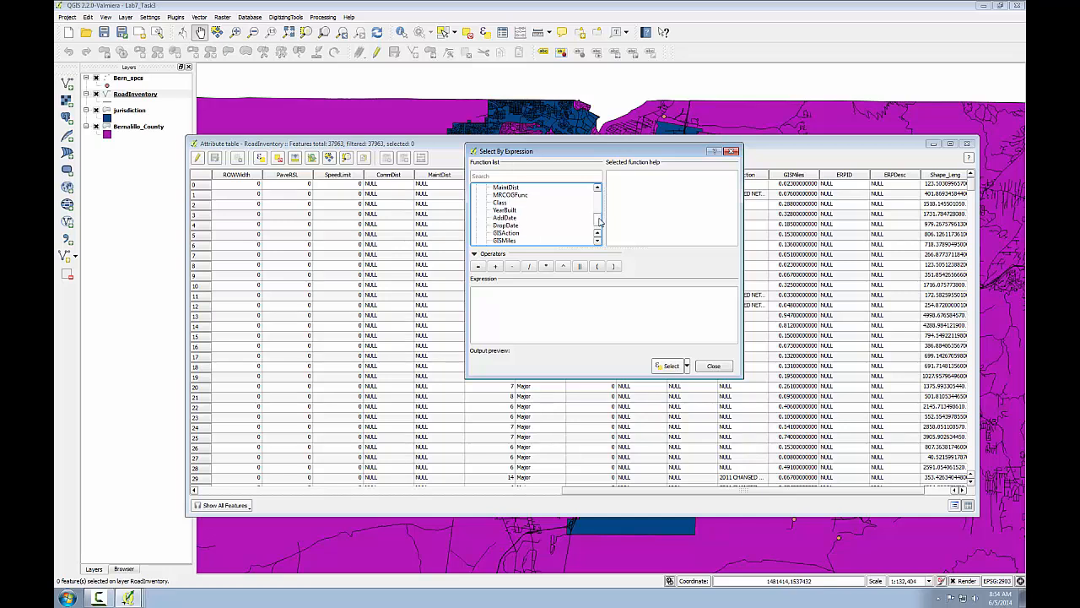
click(499, 203)
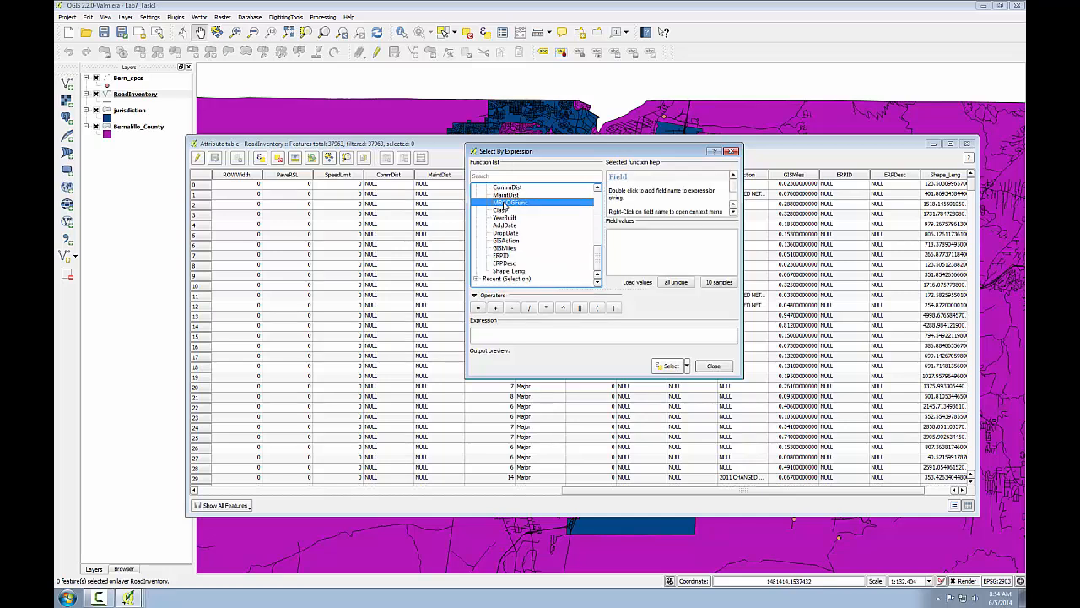
double_click(500, 210)
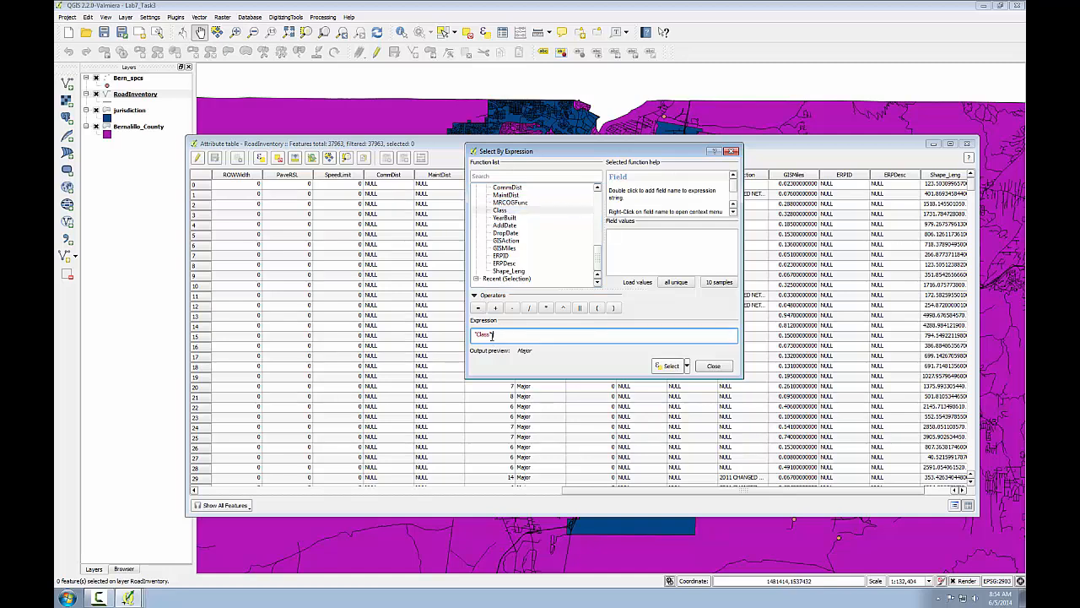
click(676, 282)
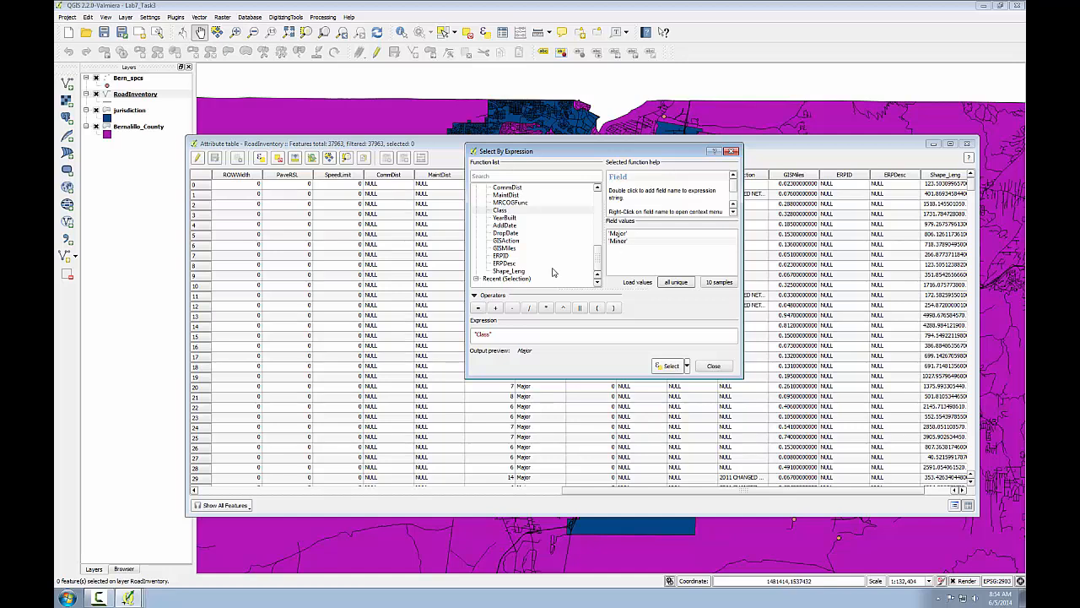
click(479, 308)
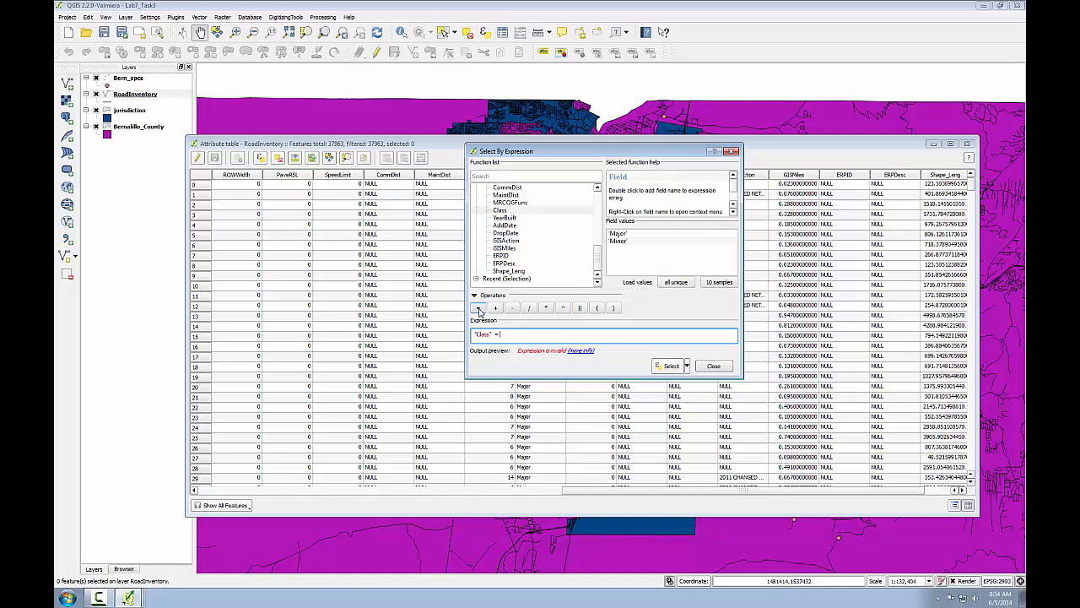
double_click(618, 234)
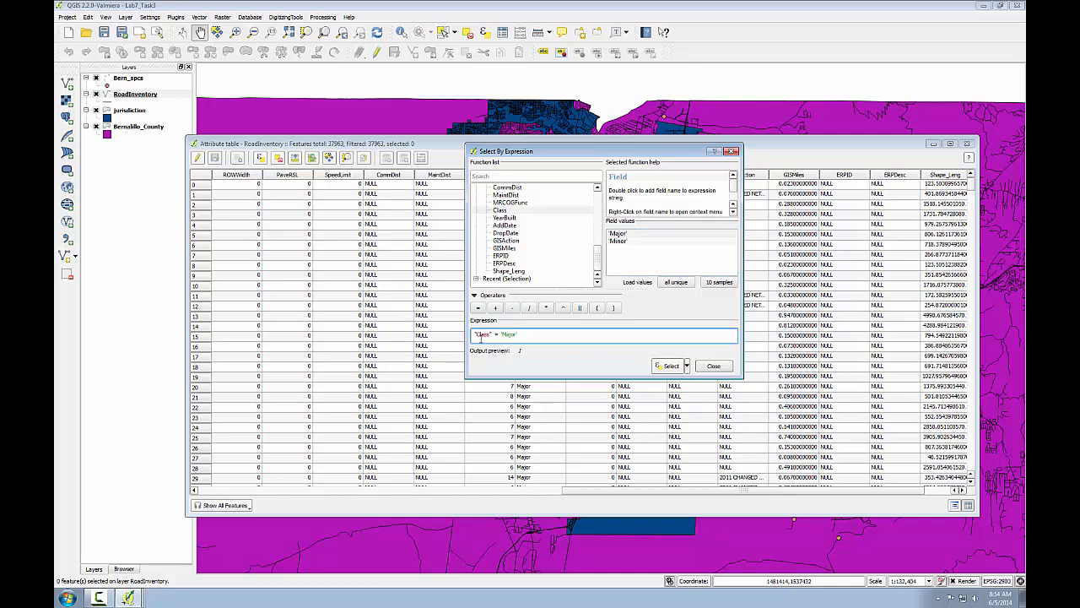
click(668, 368)
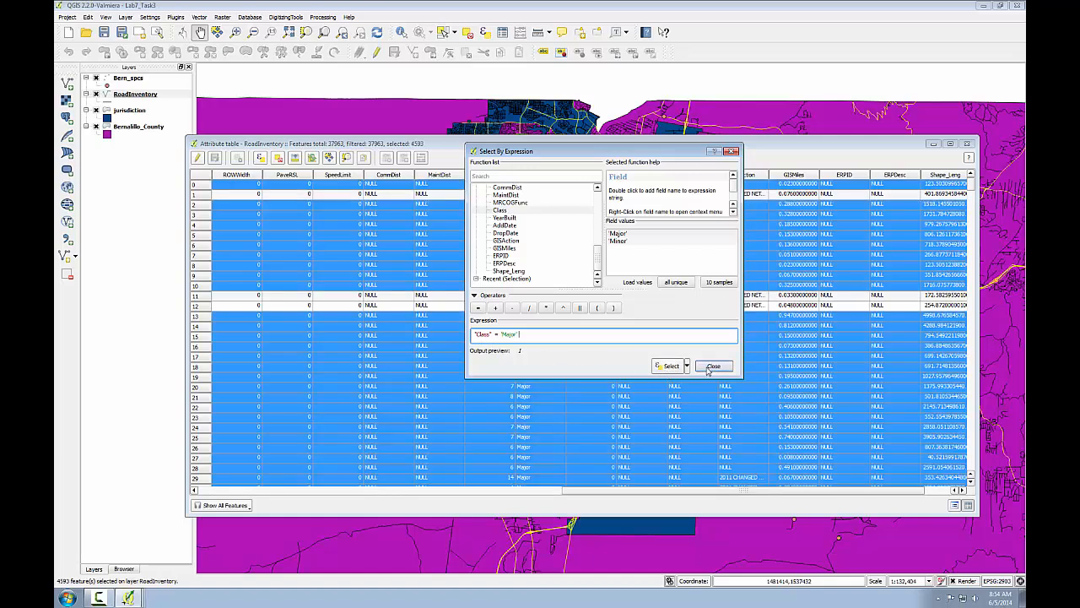
click(714, 367)
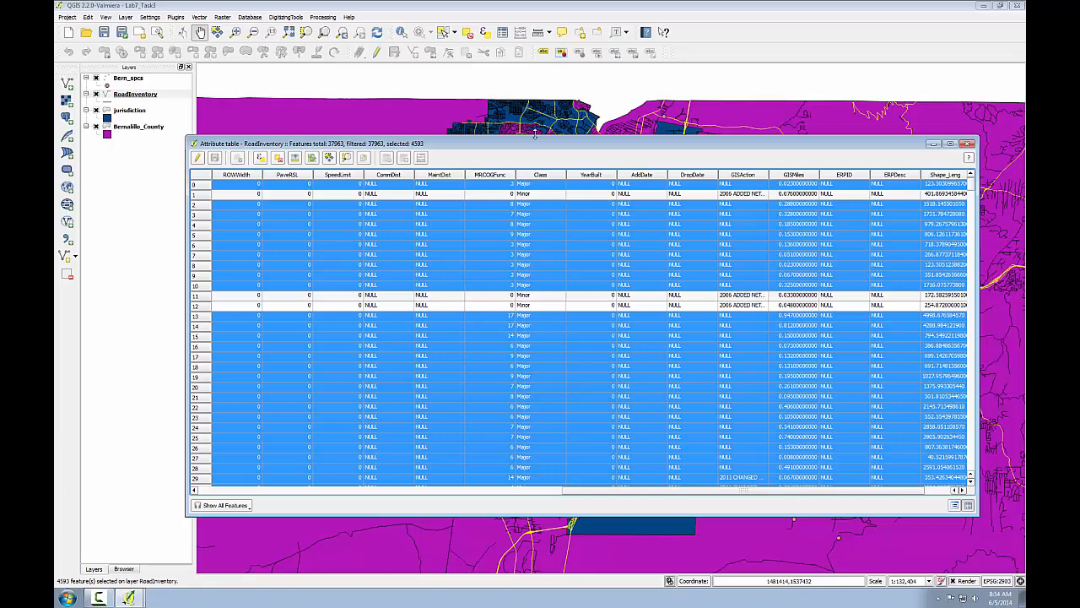
Step: Review only the selected features in the RoadInventory attribute table and close the table
drag(545, 148, 585, 115)
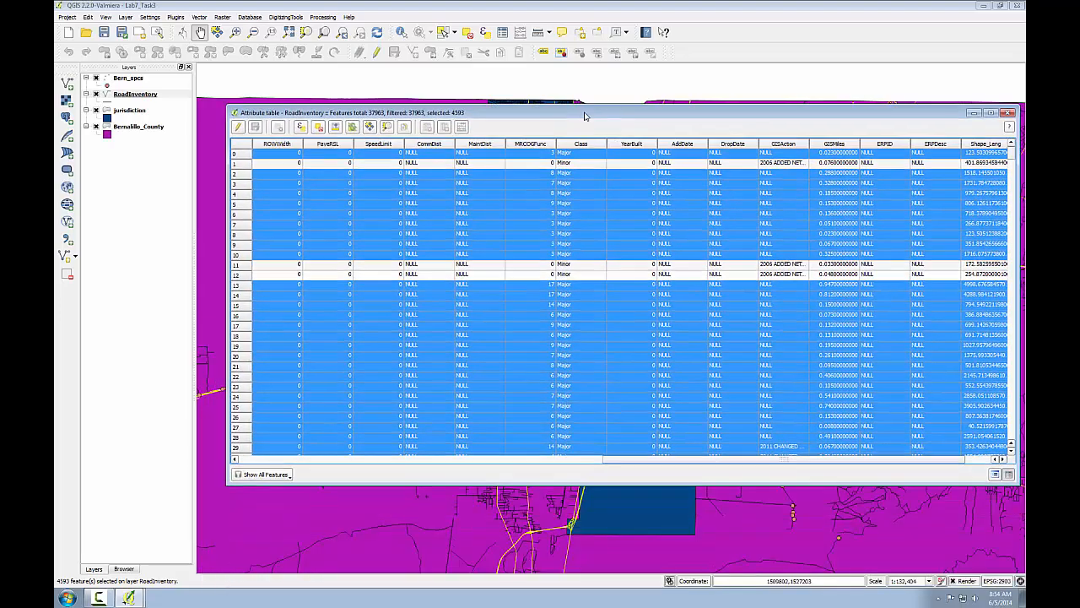
click(288, 476)
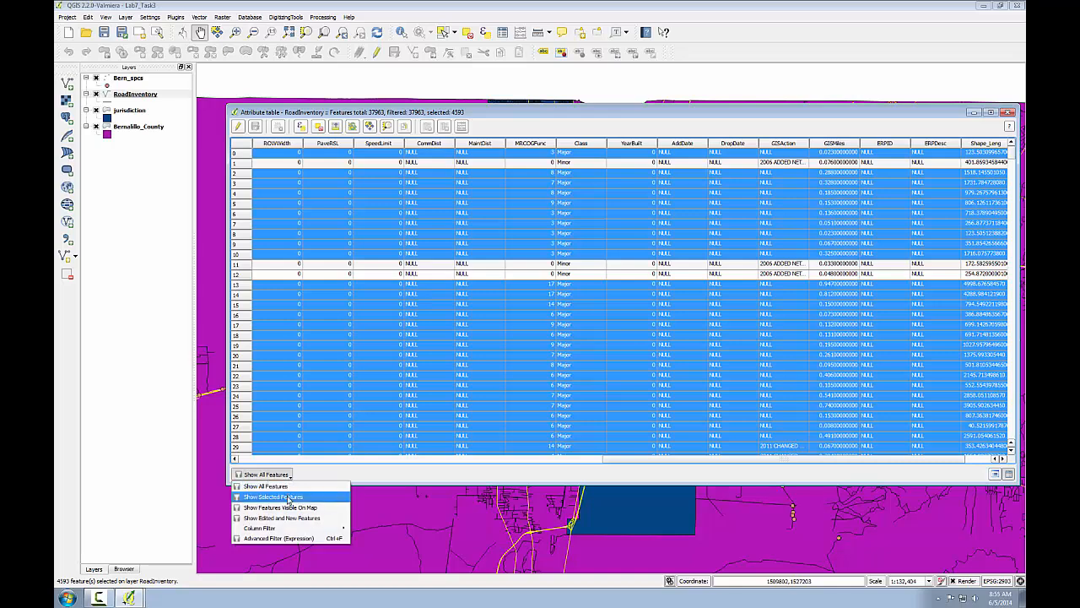
click(288, 497)
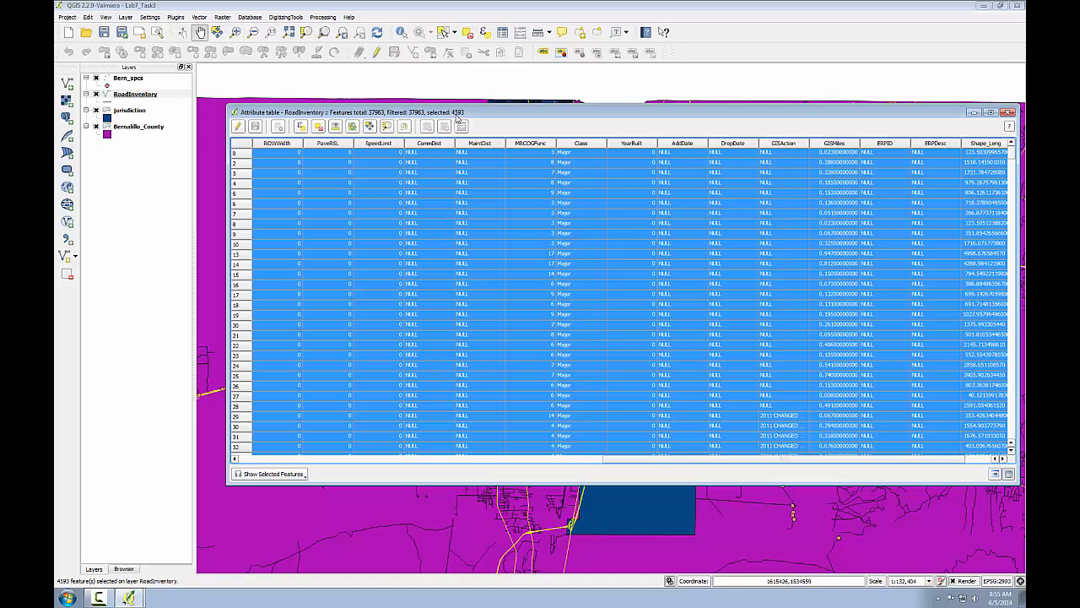
click(1009, 113)
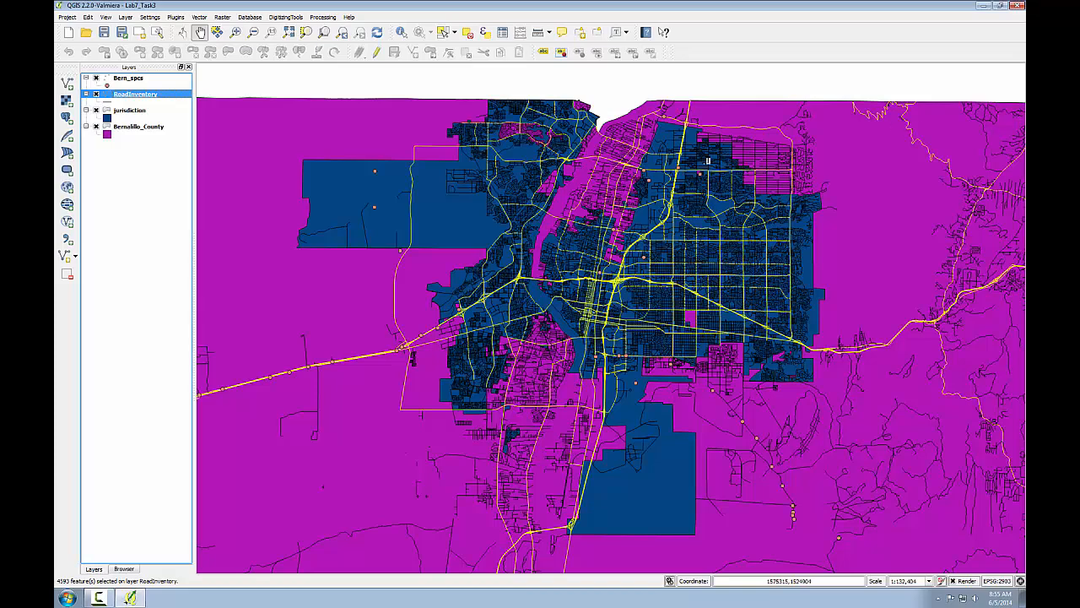
Step: Save the RoadInventory selection as the ESRI Shapefile Major_roads.shp in the MyData folder and add it to the map
right_click(144, 99)
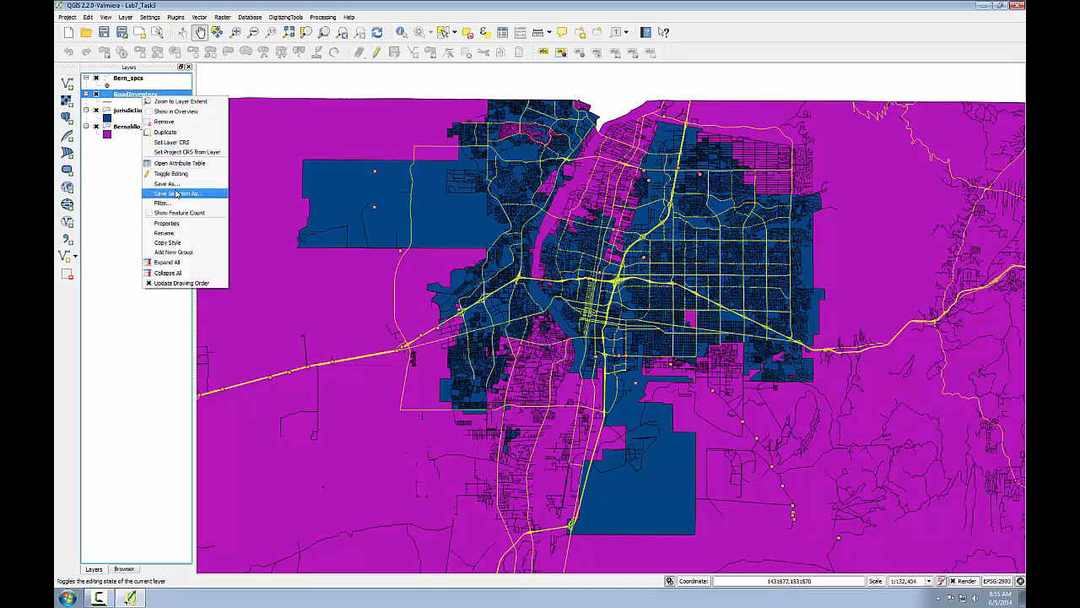
click(177, 194)
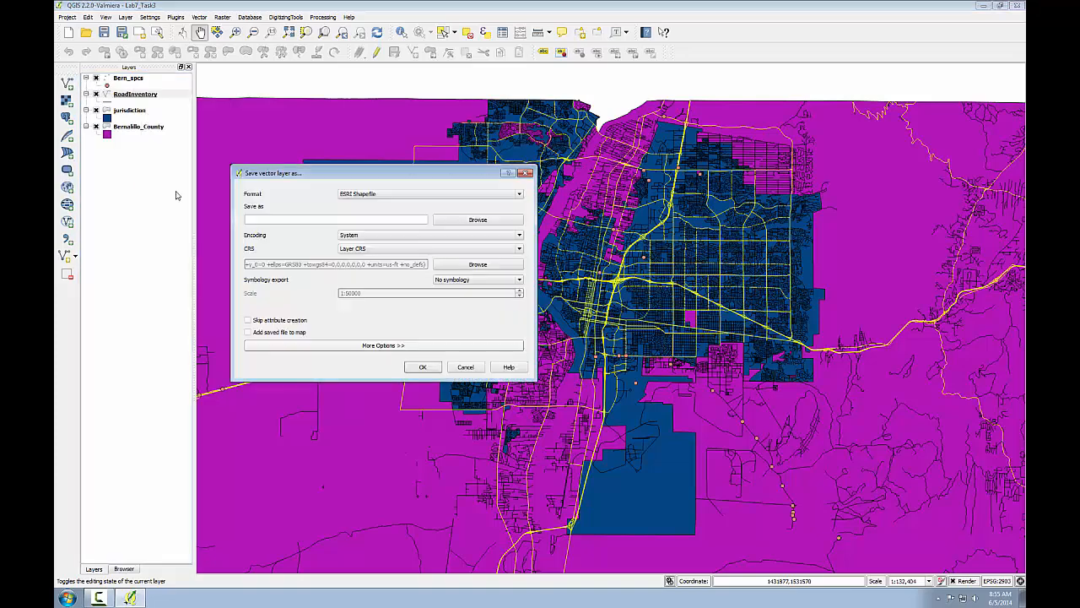
click(445, 221)
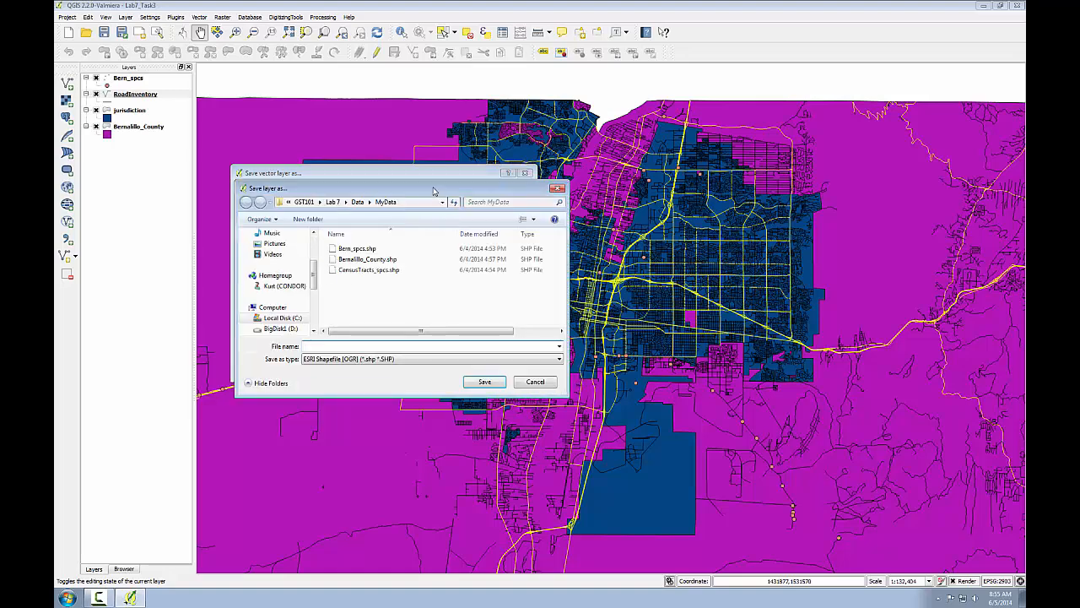
drag(469, 186, 811, 221)
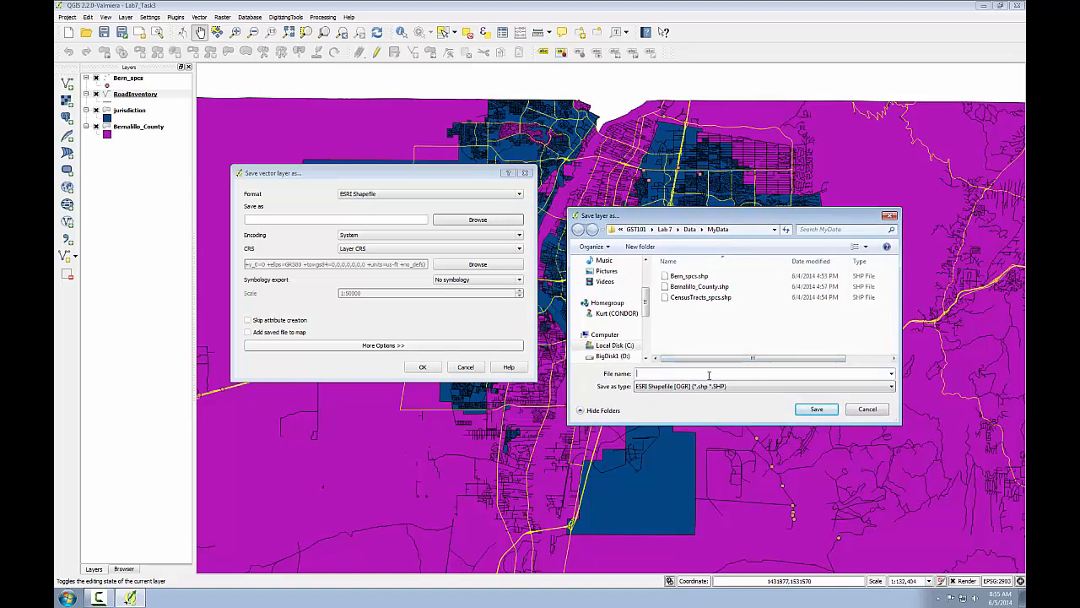
text(Major_roads.sh)
key(Return)
click(248, 331)
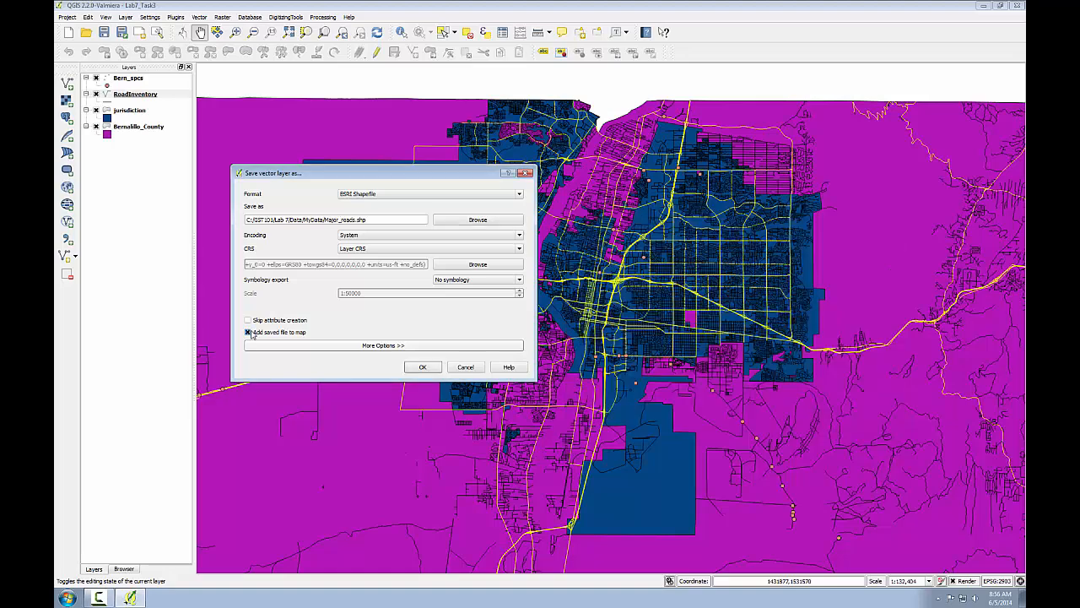
click(424, 367)
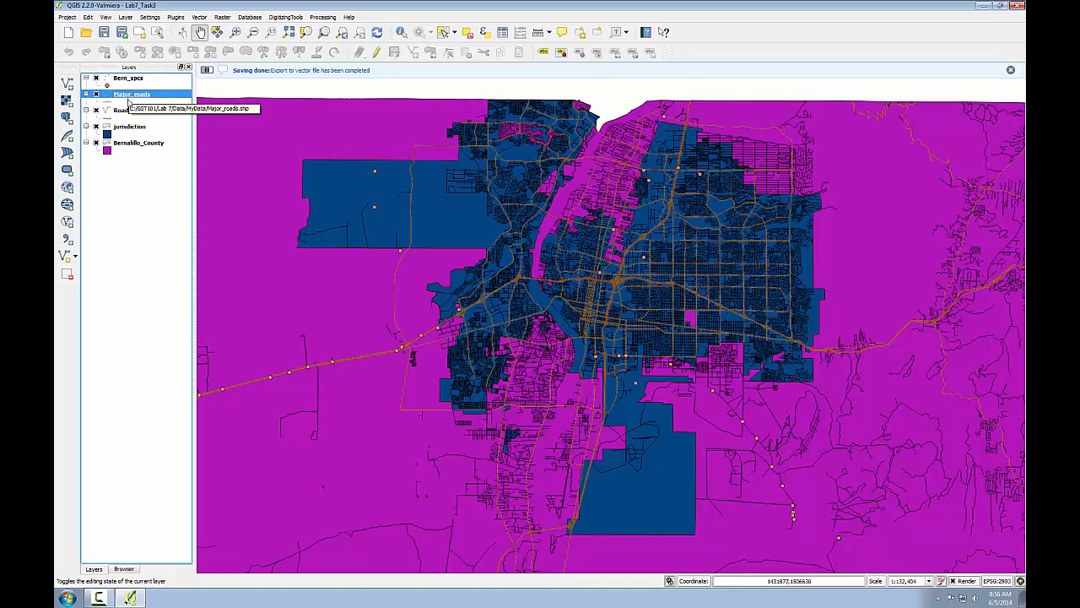
Step: Remove the RoadInventory layer from the project
right_click(121, 115)
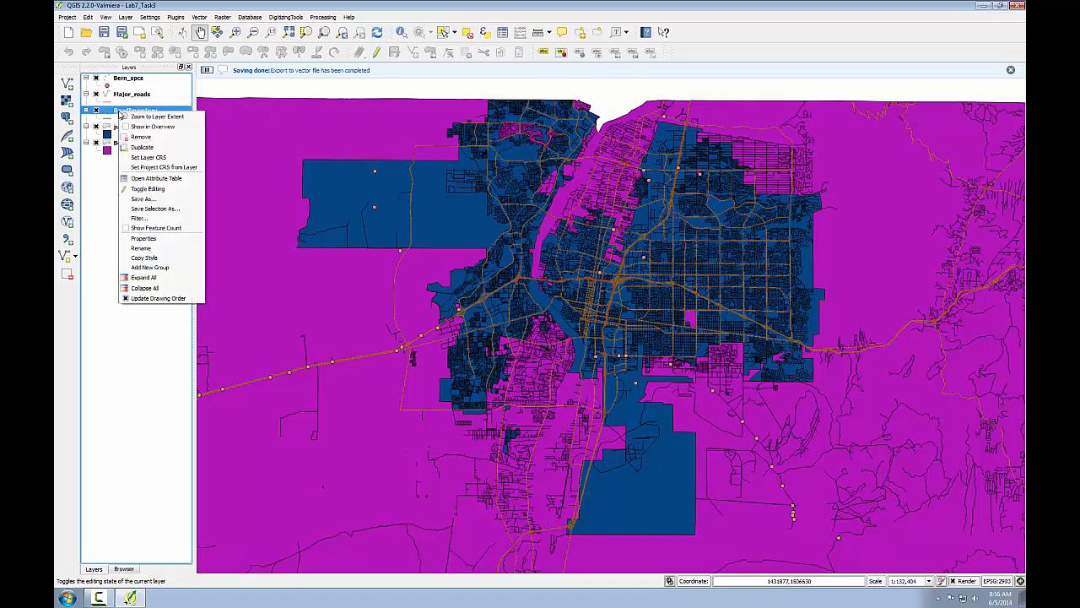
click(137, 136)
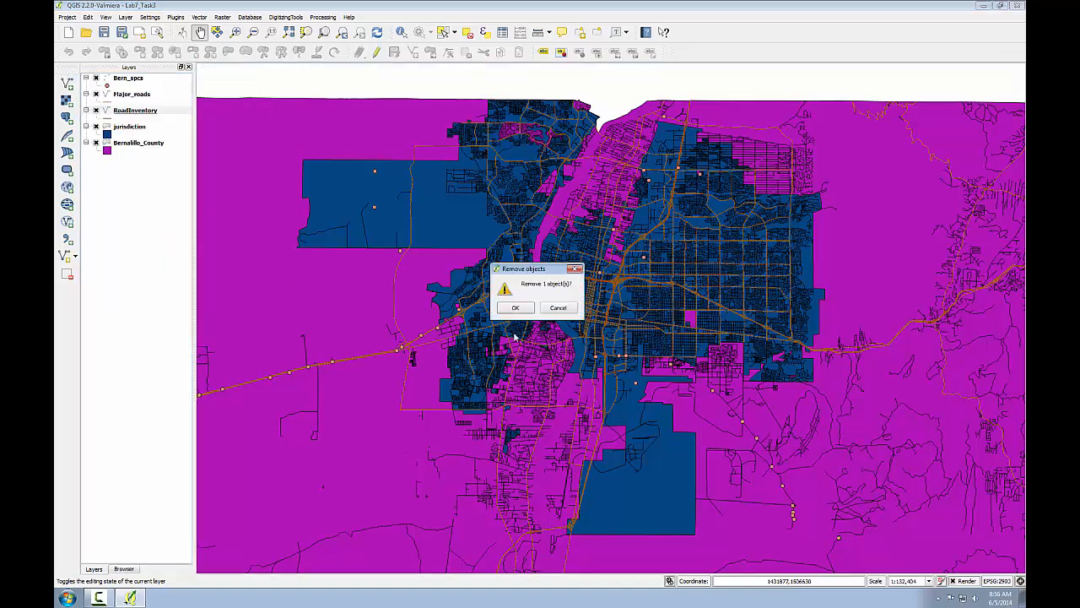
click(515, 307)
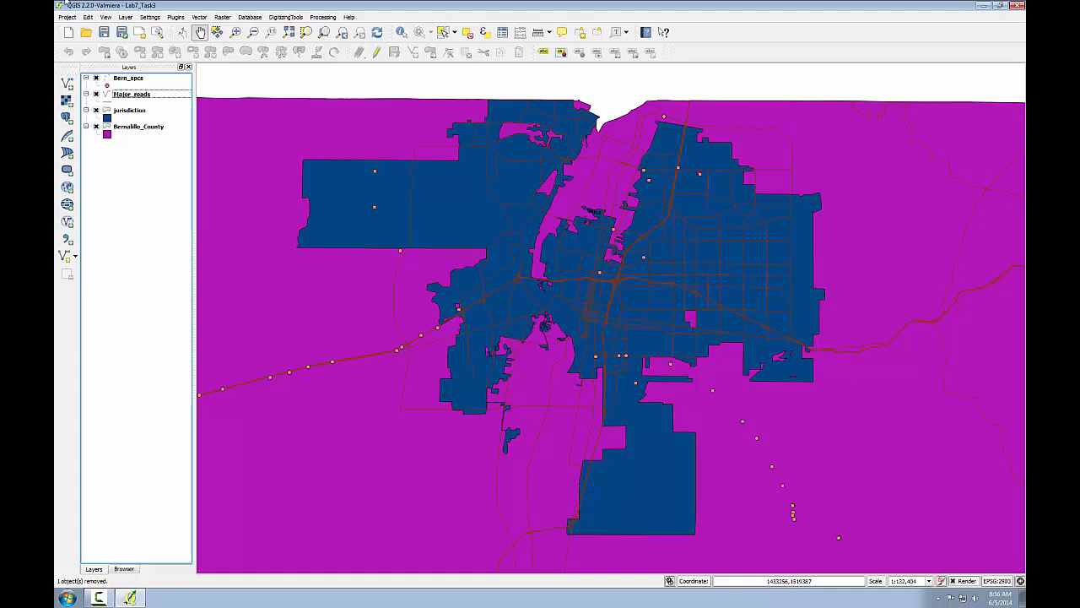
Step: Set up a Buffer operation on the jurisdiction layer with a buffer distance of 5280
click(203, 18)
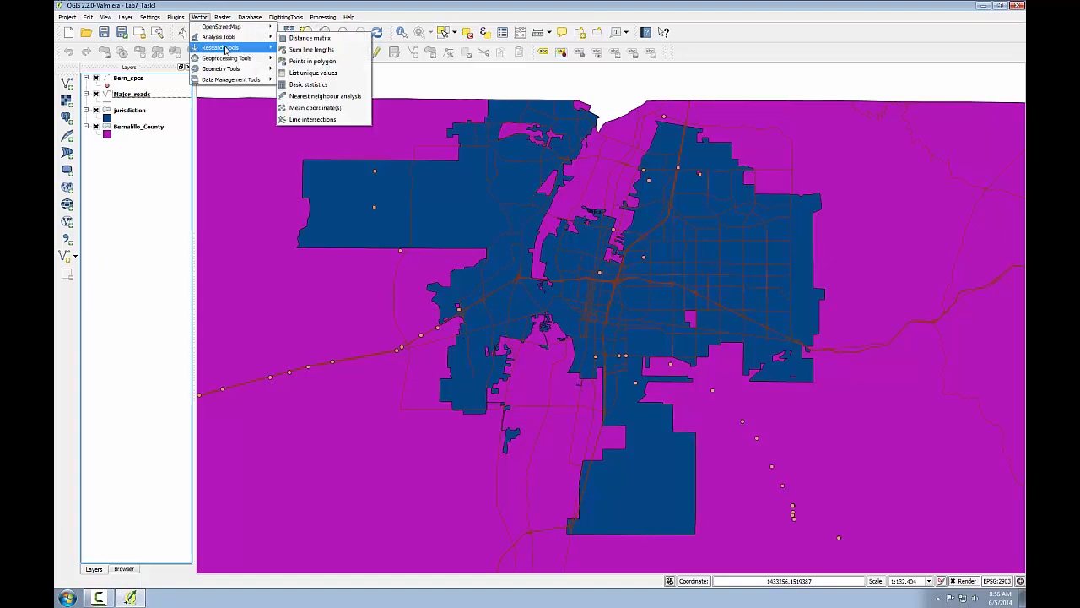
mouse_move(230, 58)
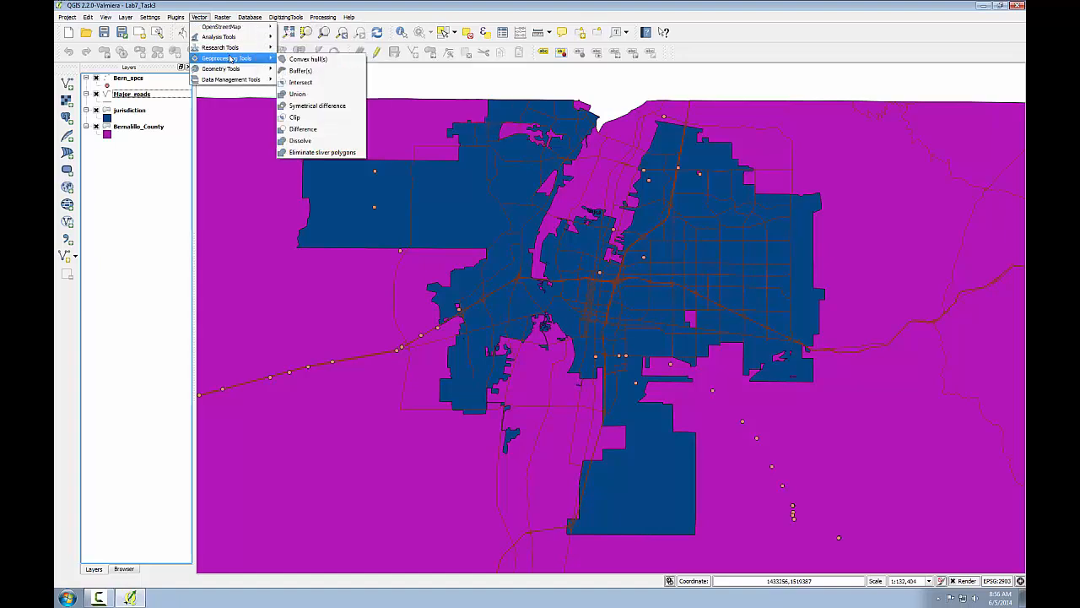
click(301, 71)
click(517, 236)
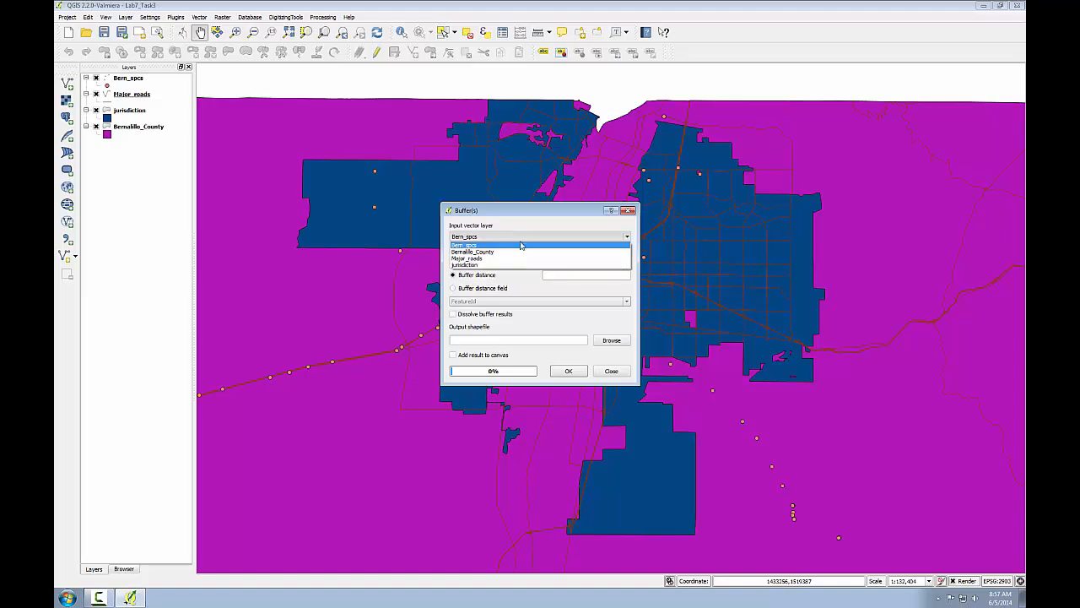
click(524, 266)
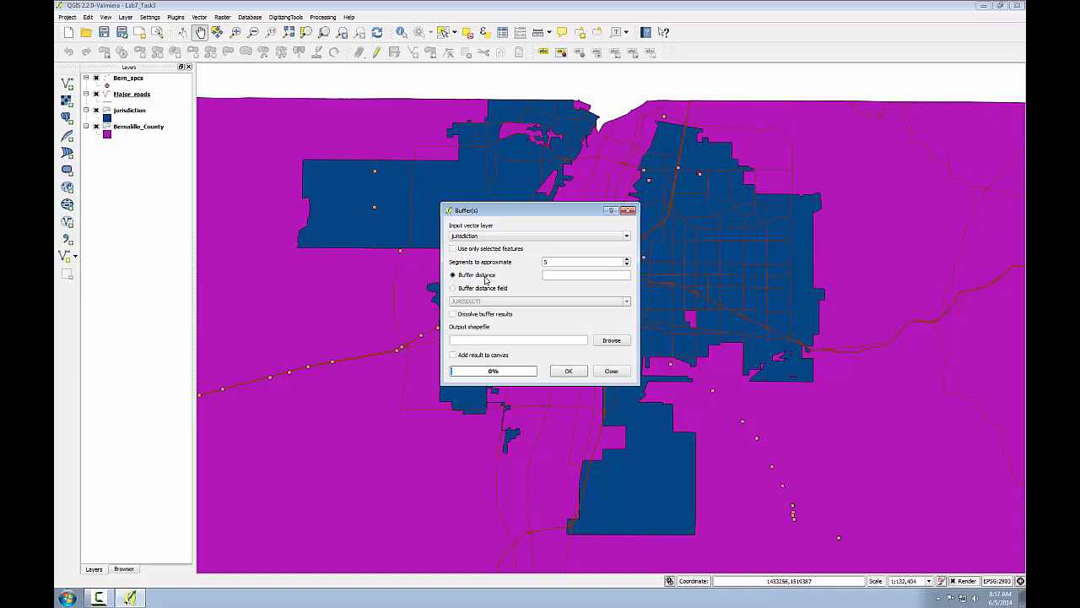
click(549, 274)
text(5280)
Step: Create the buffer as Albuquerque_buffer.shp in the MyData folder, adding it to the map, and move its layer below jurisdiction
click(611, 341)
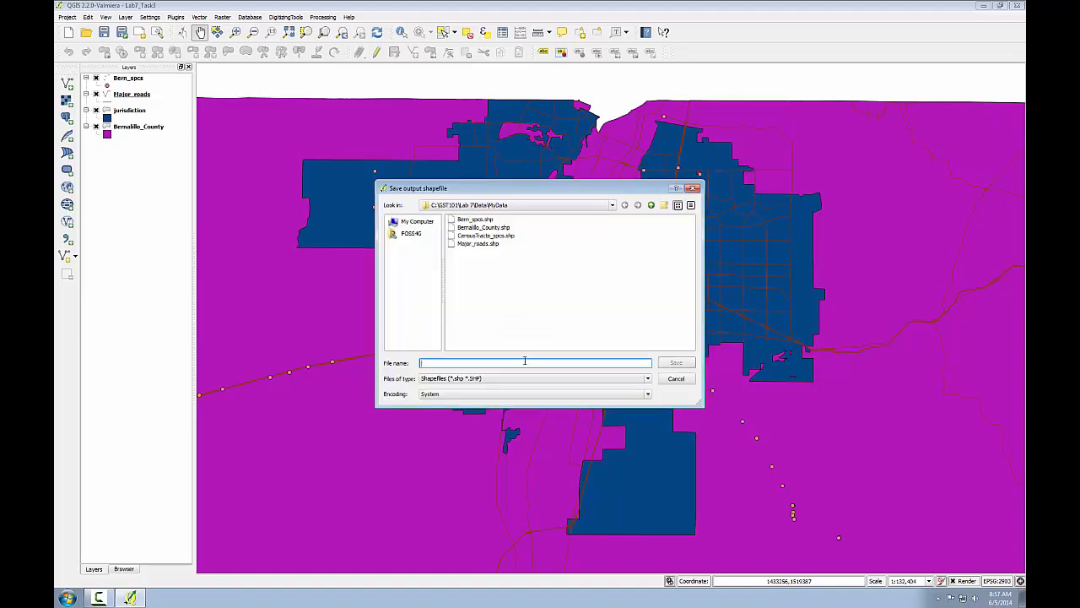
text(Albuquerque_buffer.shp)
key(Return)
click(466, 355)
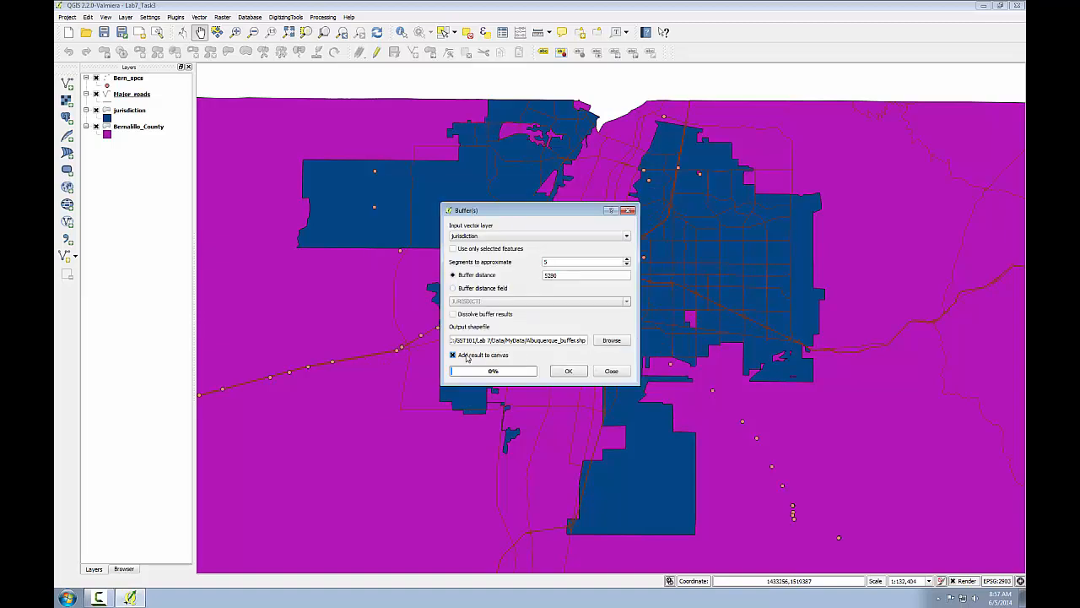
click(569, 371)
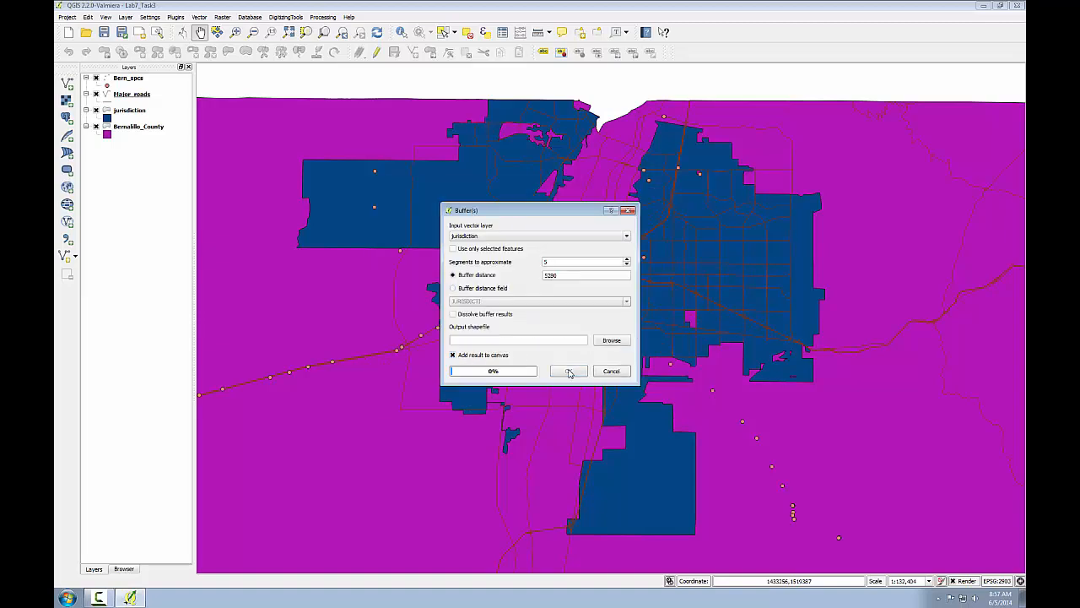
click(611, 370)
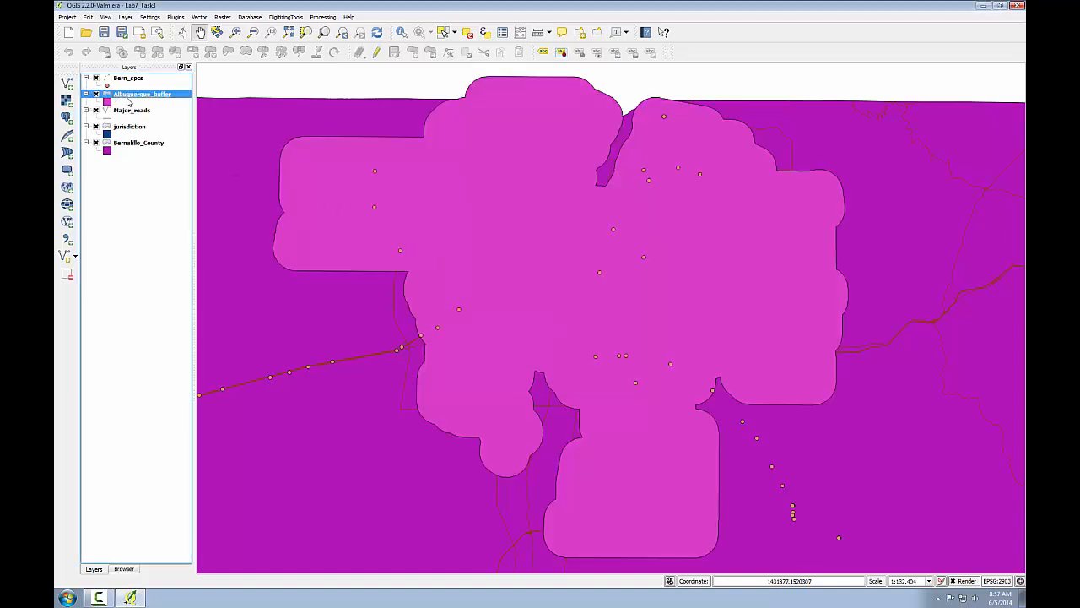
drag(127, 99, 126, 120)
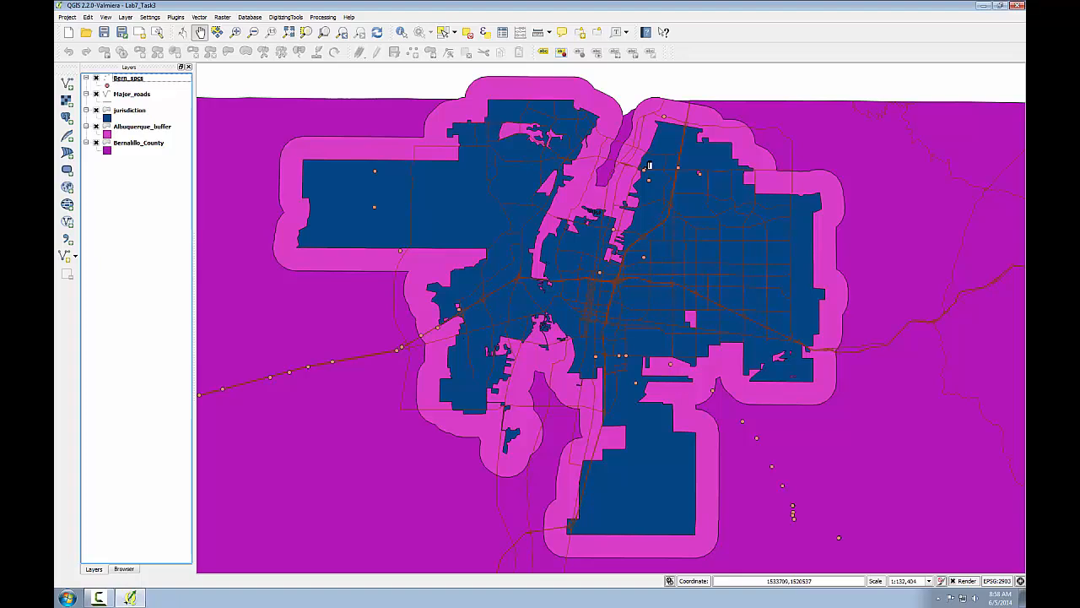
Step: Set up a Clip operation with Bern_spcs as the input layer and Albuquerque_buffer as the clip layer
click(199, 18)
mouse_move(213, 58)
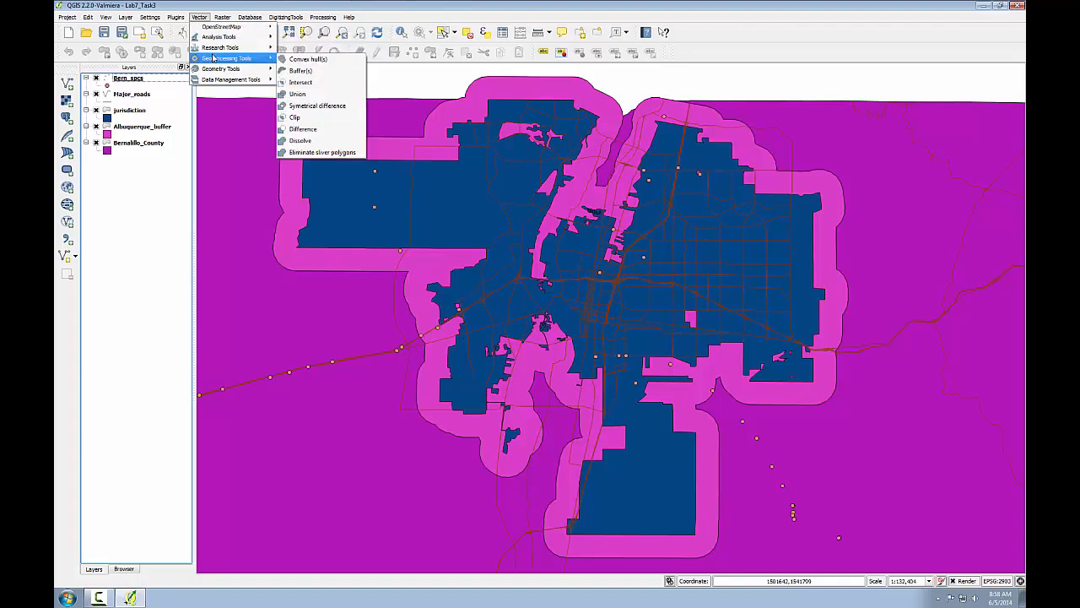
click(302, 118)
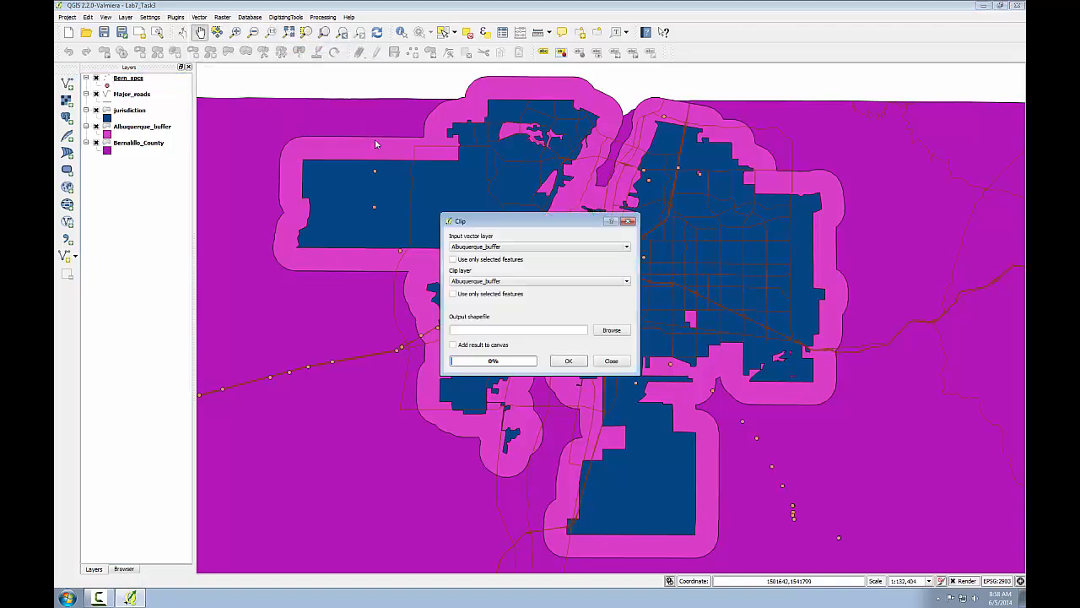
click(481, 246)
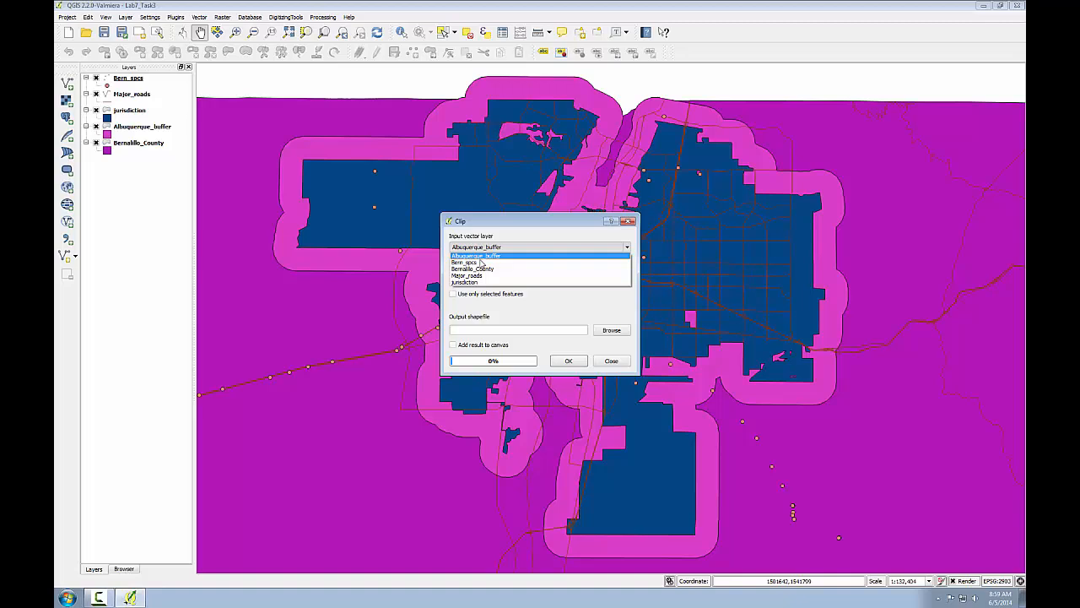
click(481, 263)
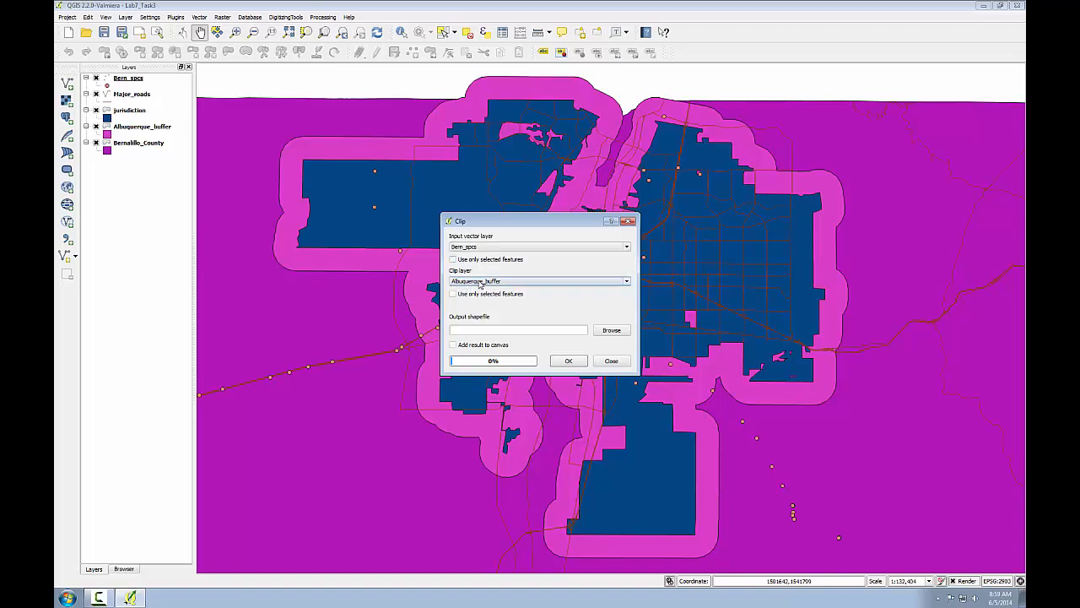
Step: Save the clip output as Albuquerque_monuments.shp in the MyData folder and run the clip with the result added to the map
click(614, 330)
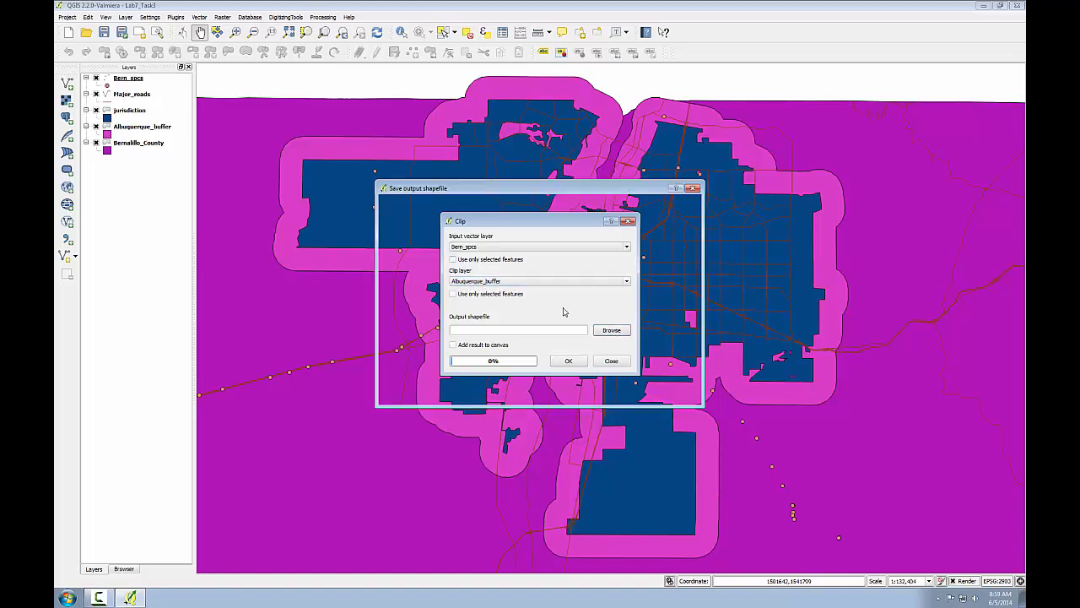
click(460, 362)
text(Al)
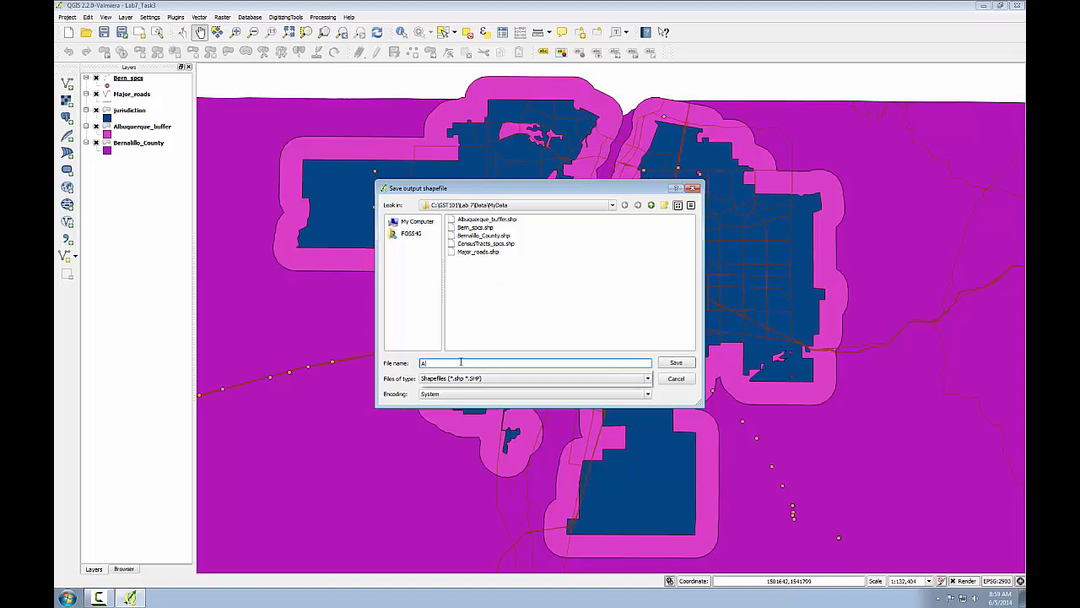
text(buquerque_)
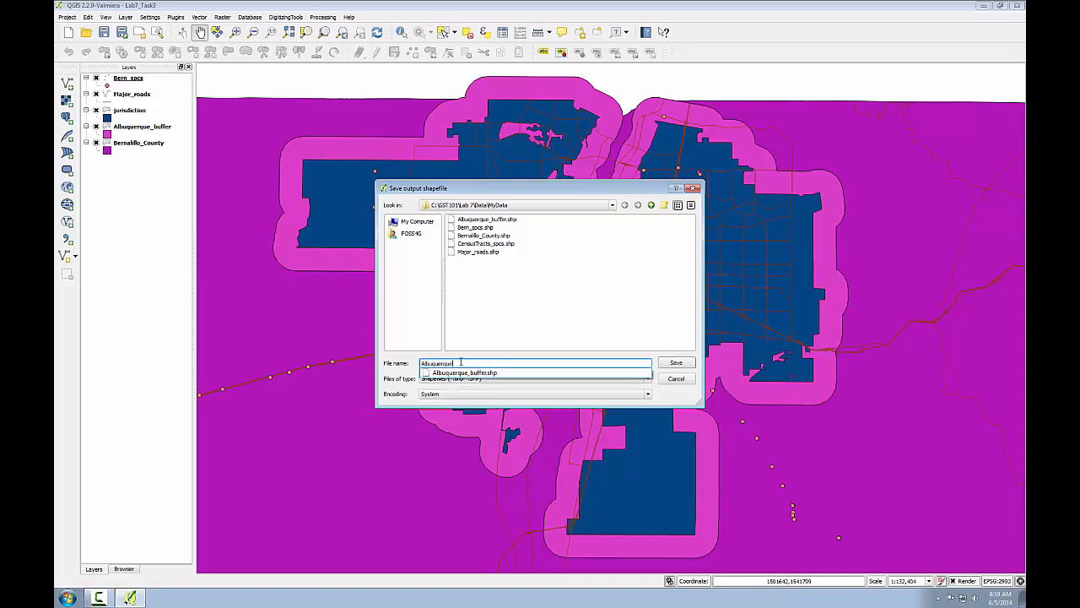
text(monume)
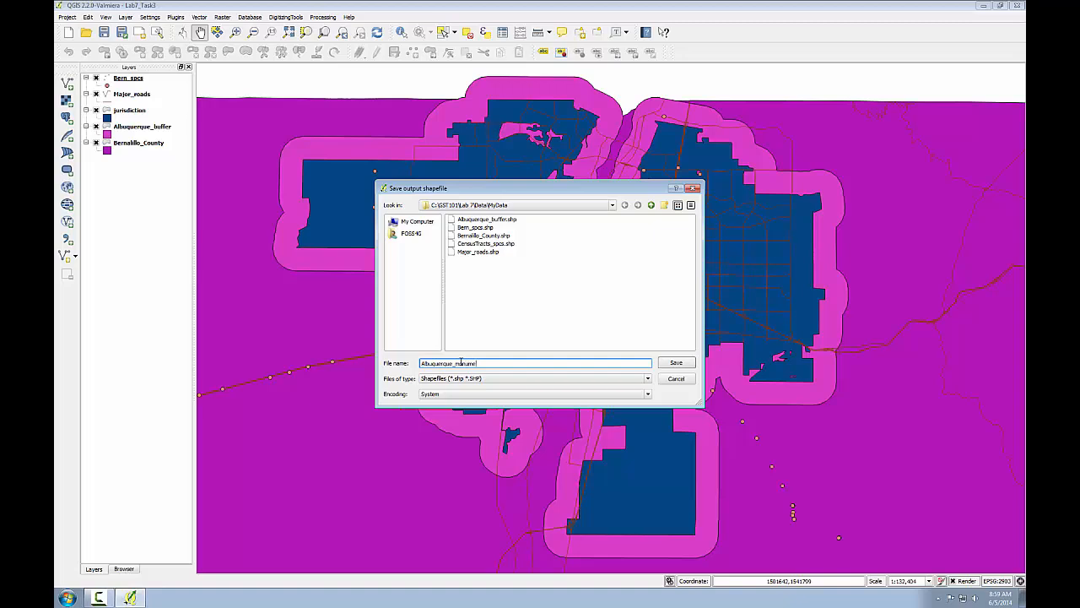
text(nts.shp)
key(Return)
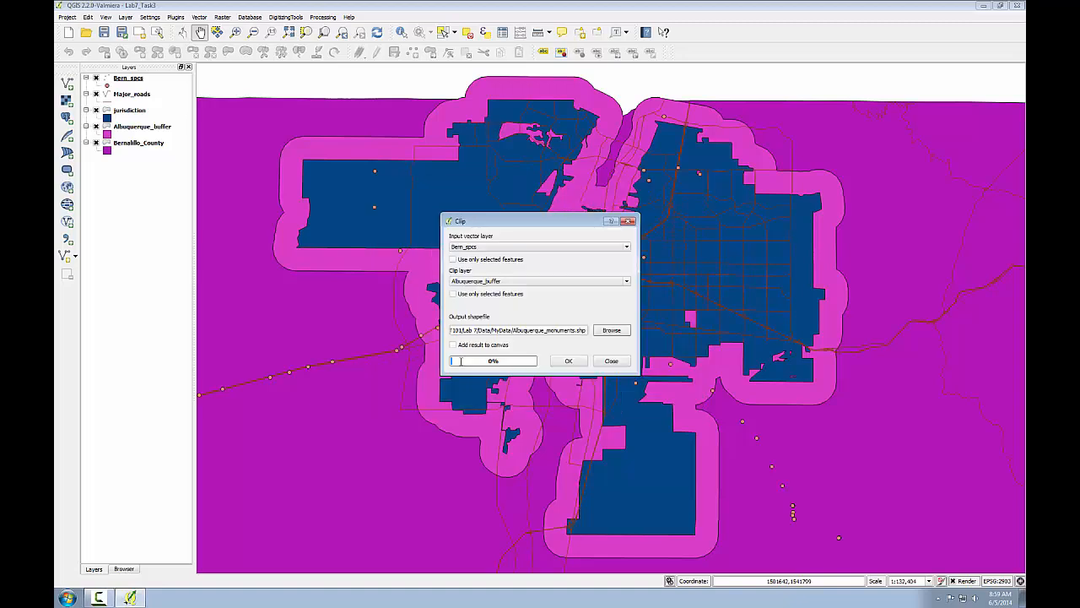
click(453, 344)
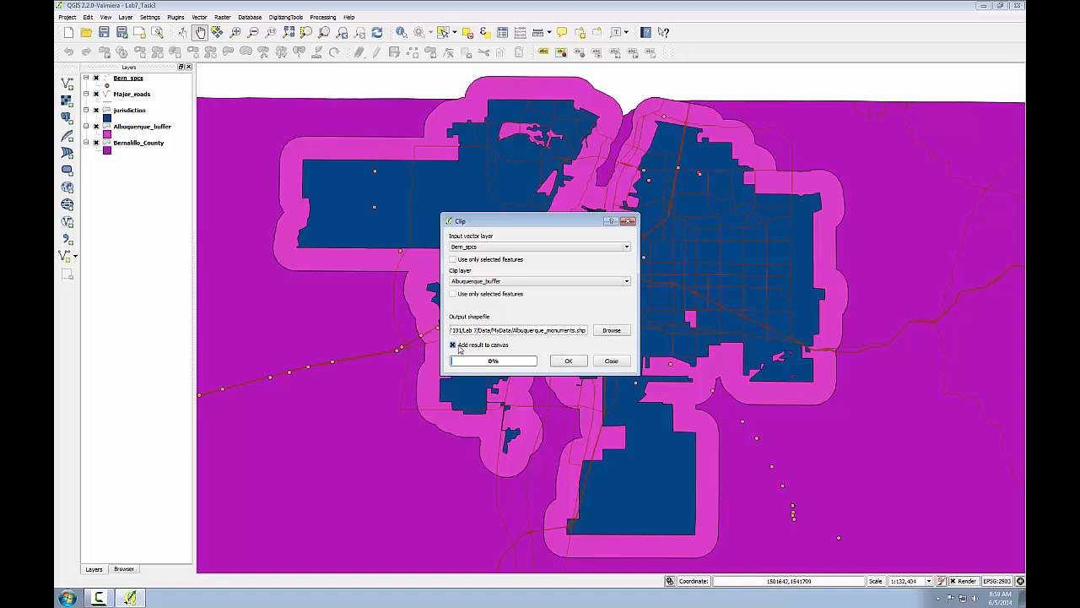
click(569, 361)
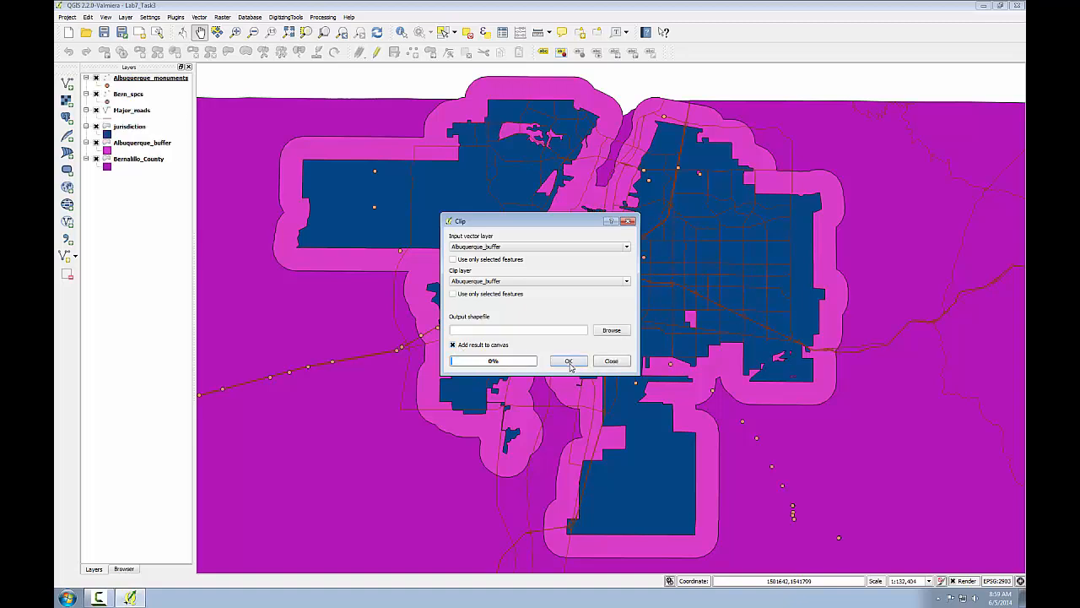
click(613, 360)
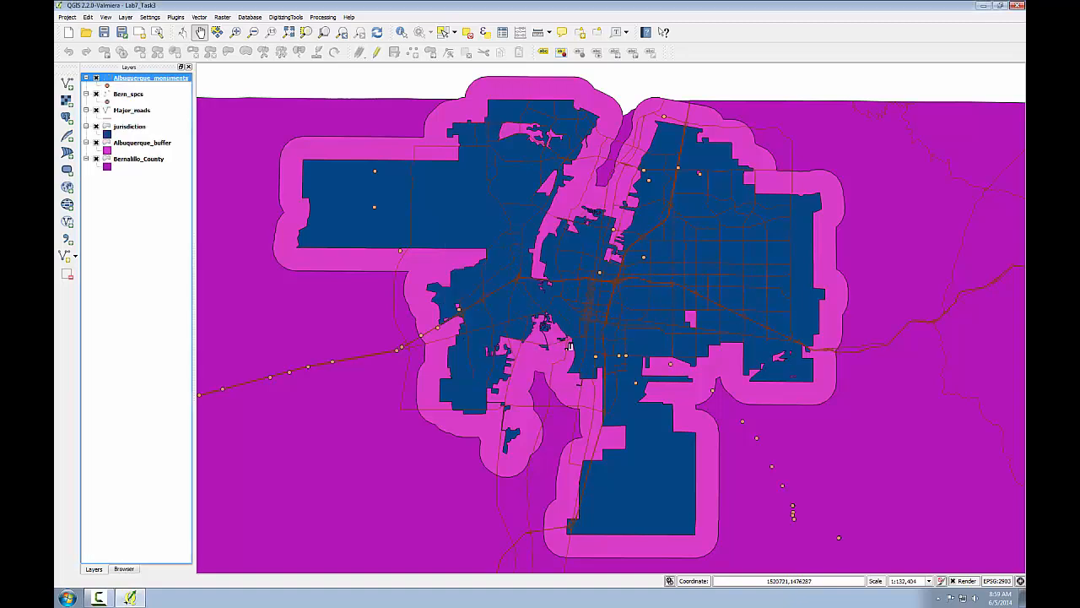
Step: Remove the Bern_spcs layer from the project
click(96, 94)
right_click(119, 94)
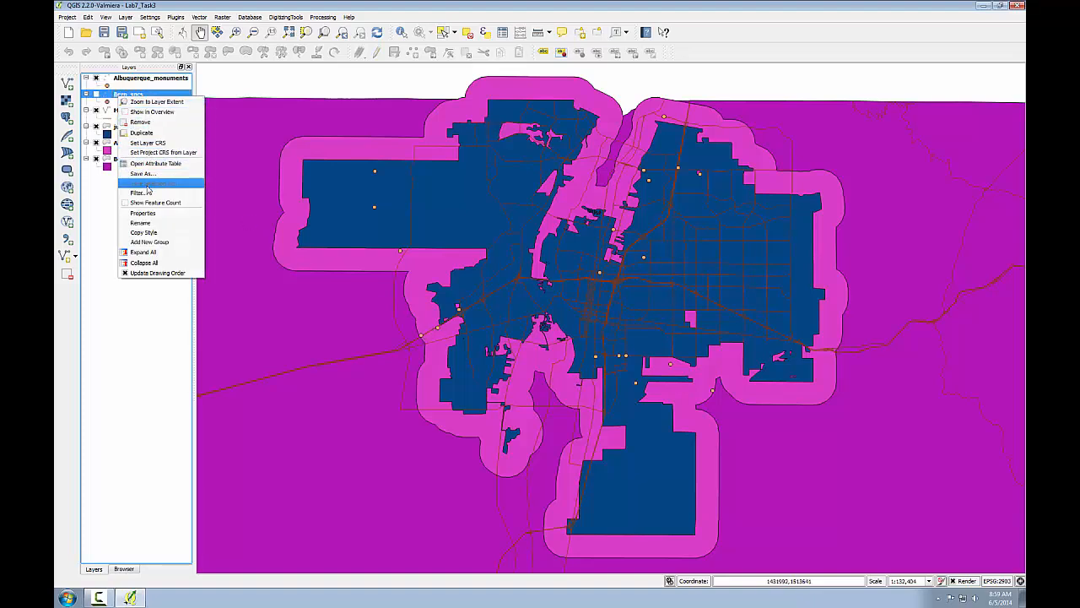
click(151, 124)
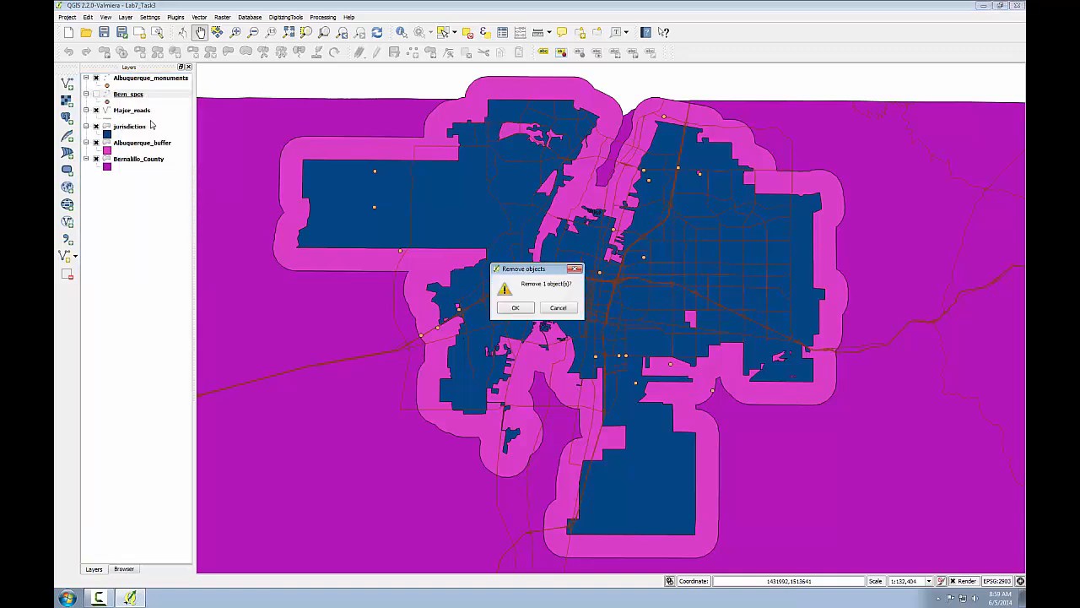
click(512, 309)
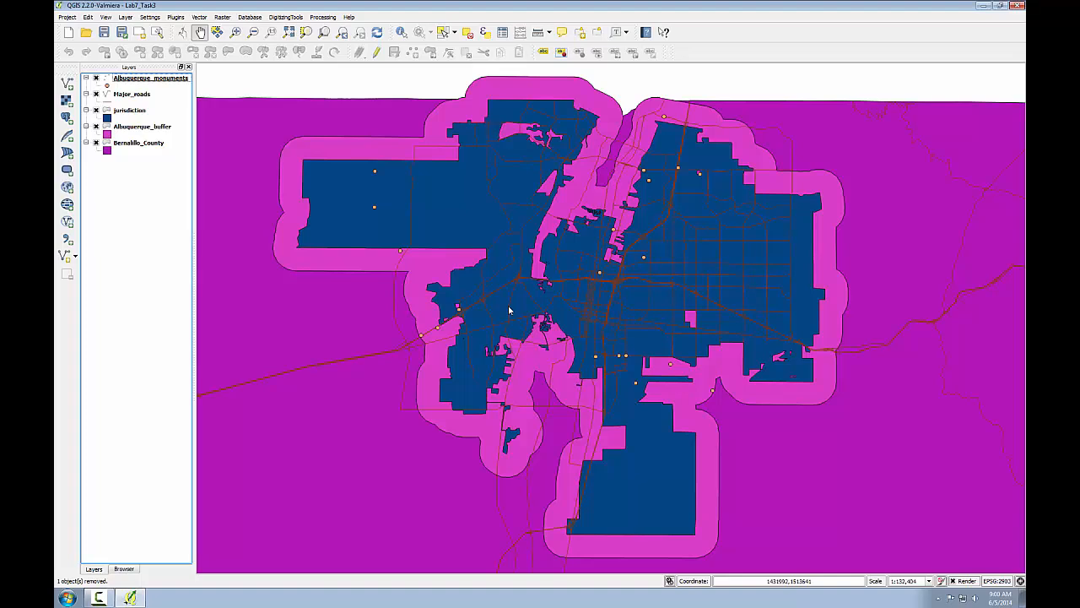
Step: Enable labels for the Albuquerque_monuments layer using the FeatureId field
click(117, 81)
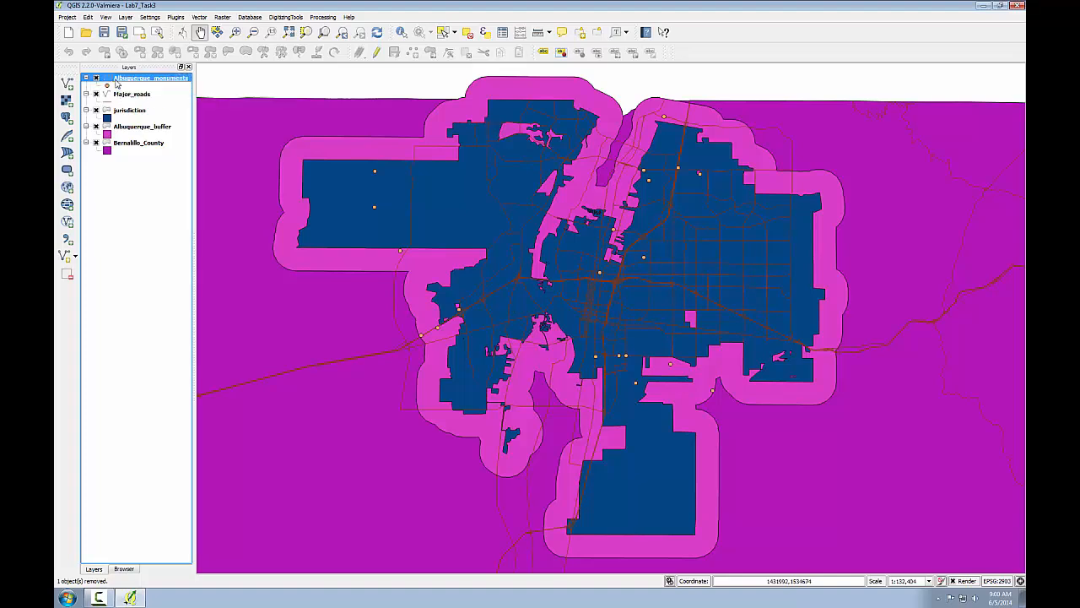
double_click(117, 83)
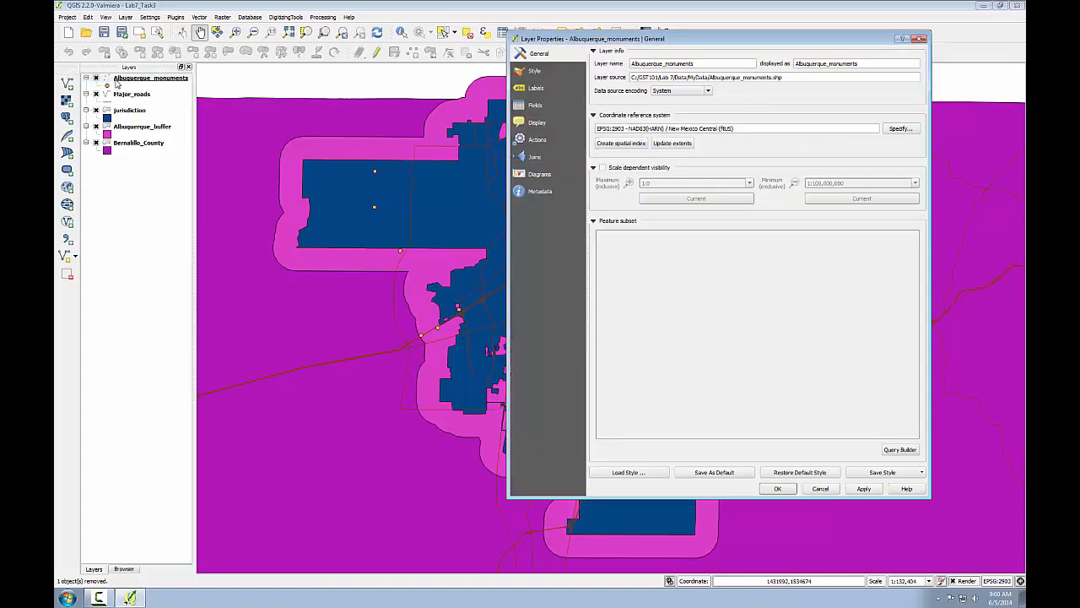
click(537, 88)
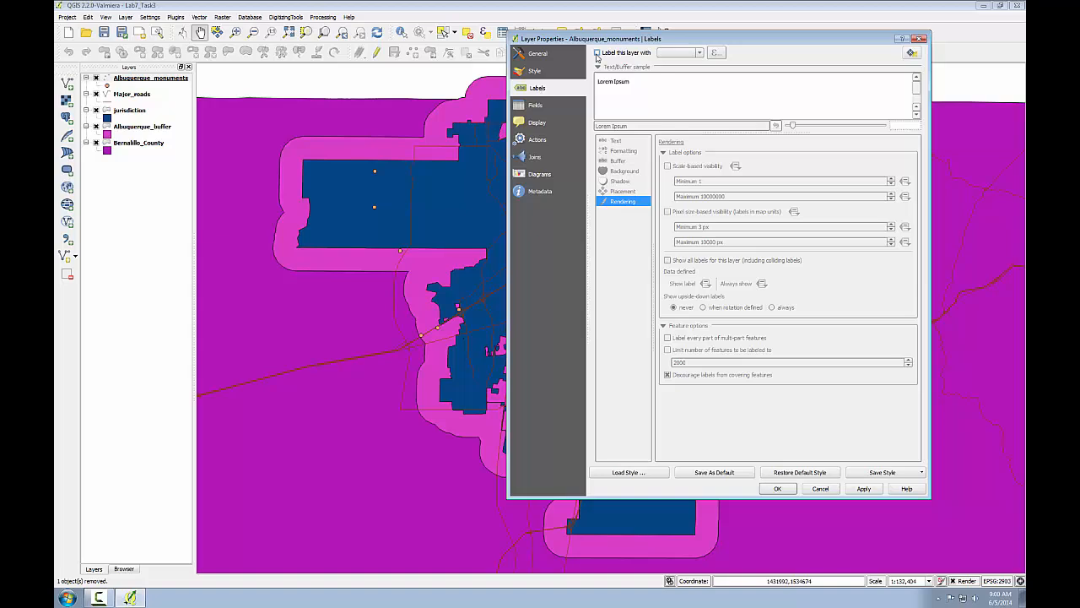
click(597, 53)
click(699, 53)
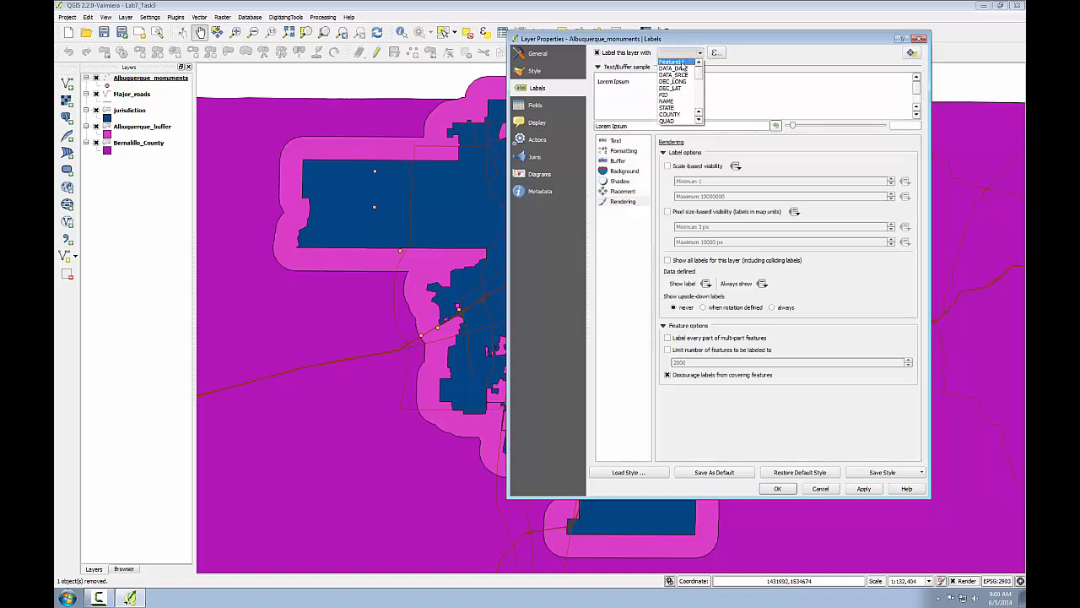
click(681, 62)
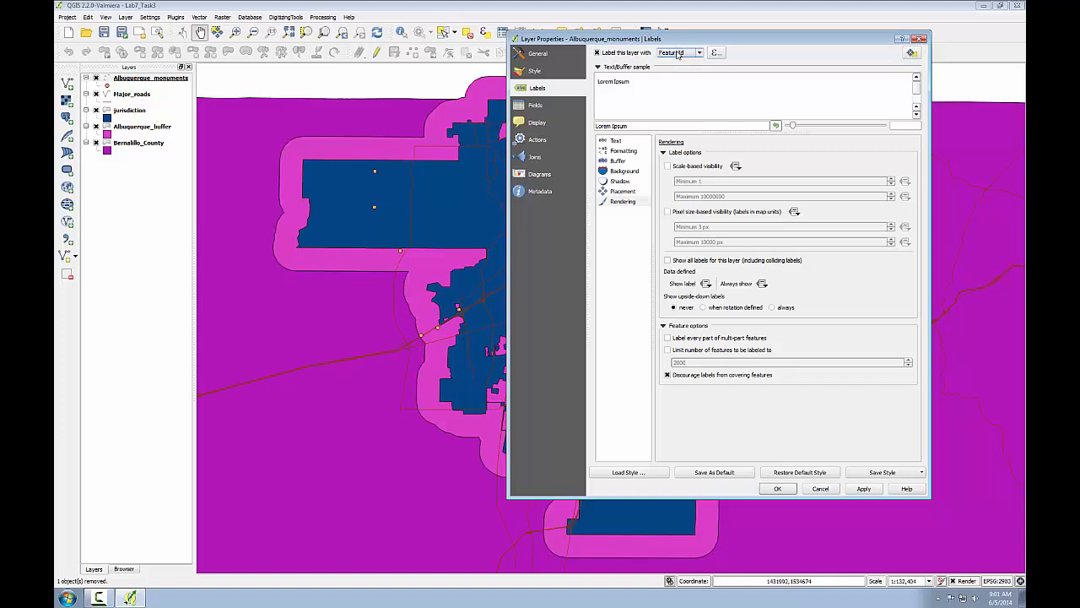
Step: Turn on the label text buffer, set the around-point placement distance to 2 mm, and apply the label settings
click(619, 161)
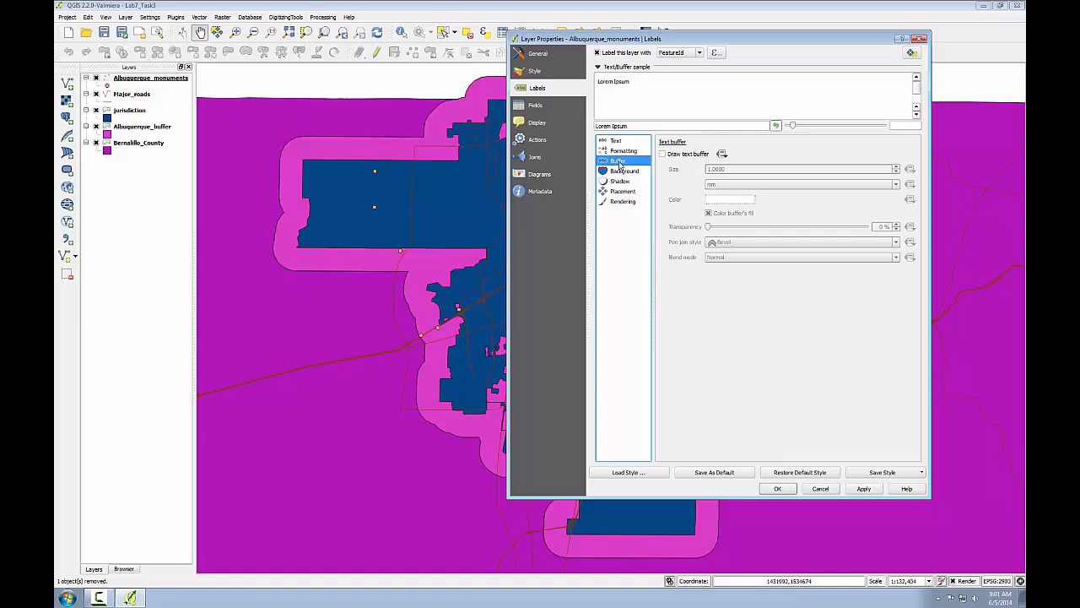
click(663, 153)
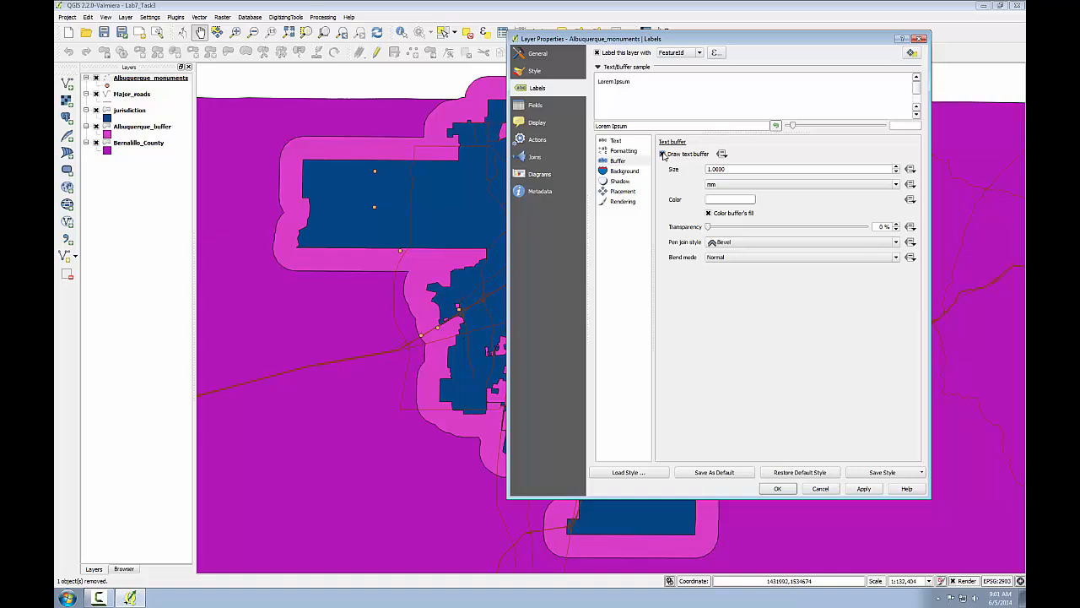
click(630, 194)
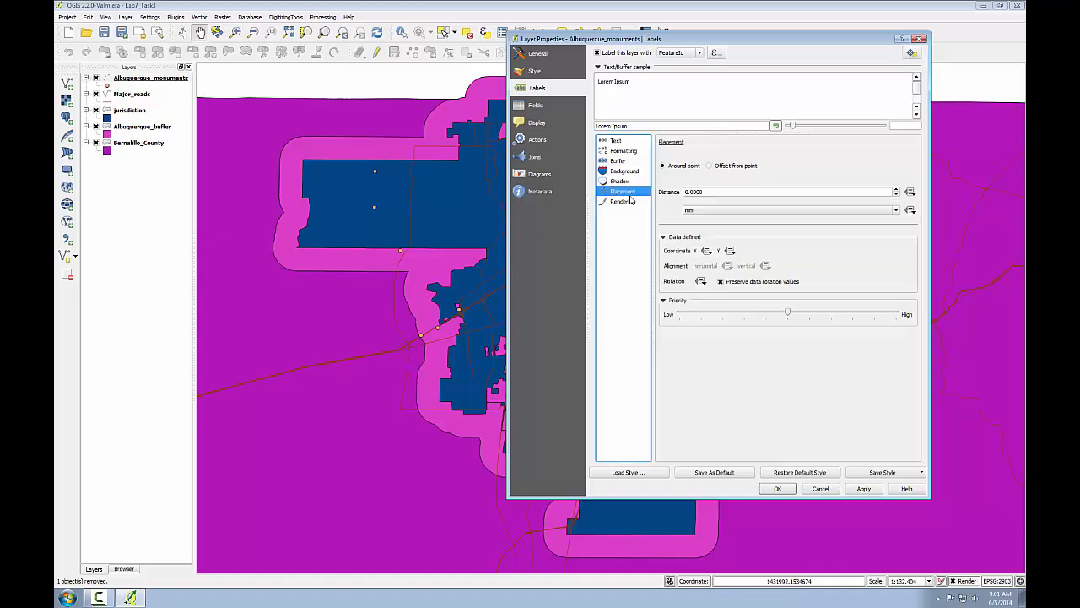
click(898, 192)
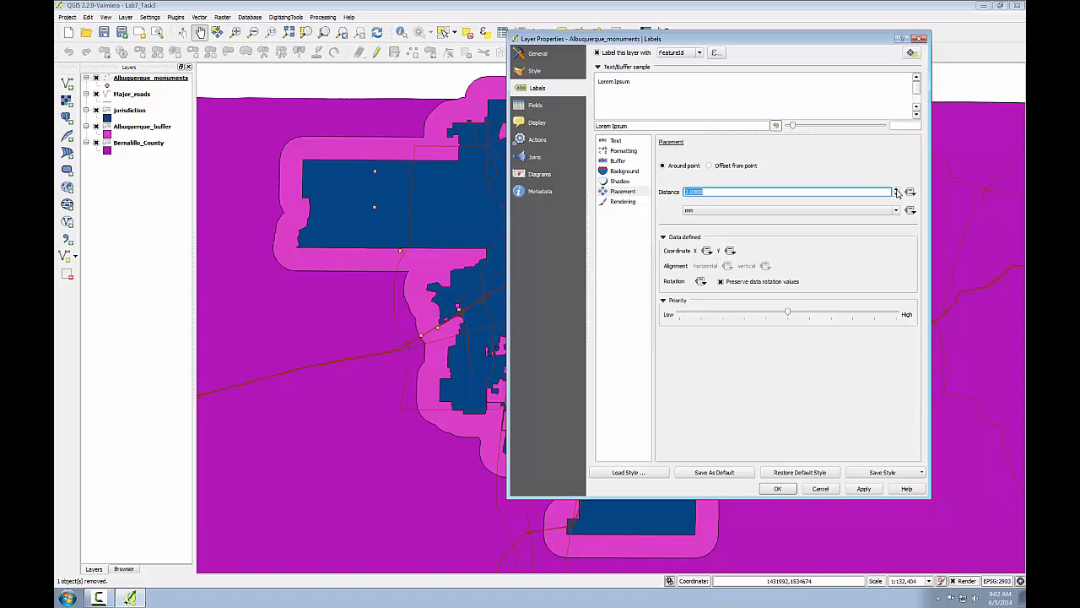
click(777, 487)
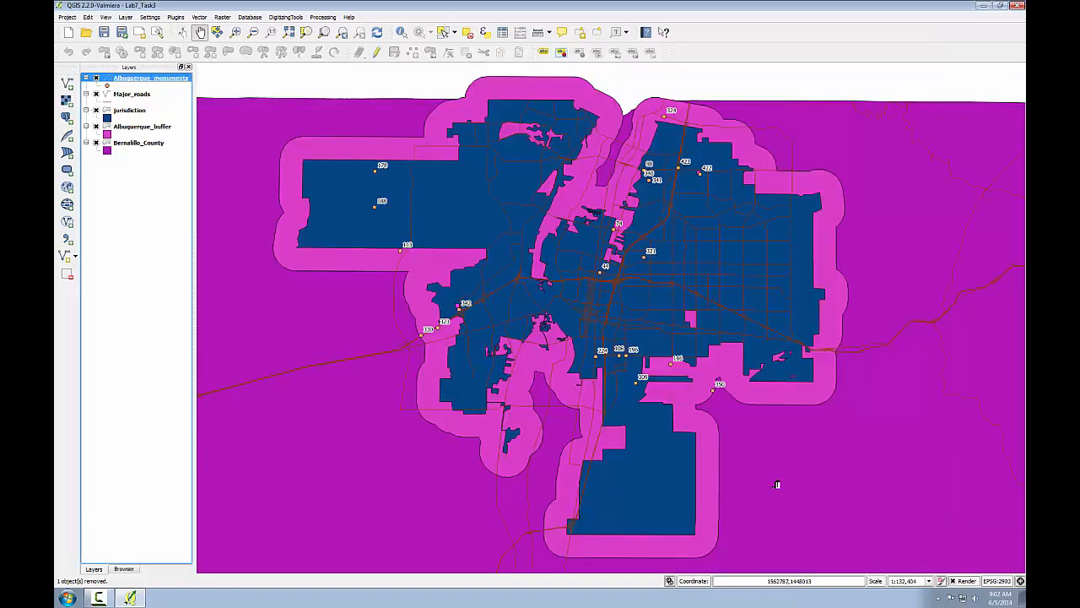